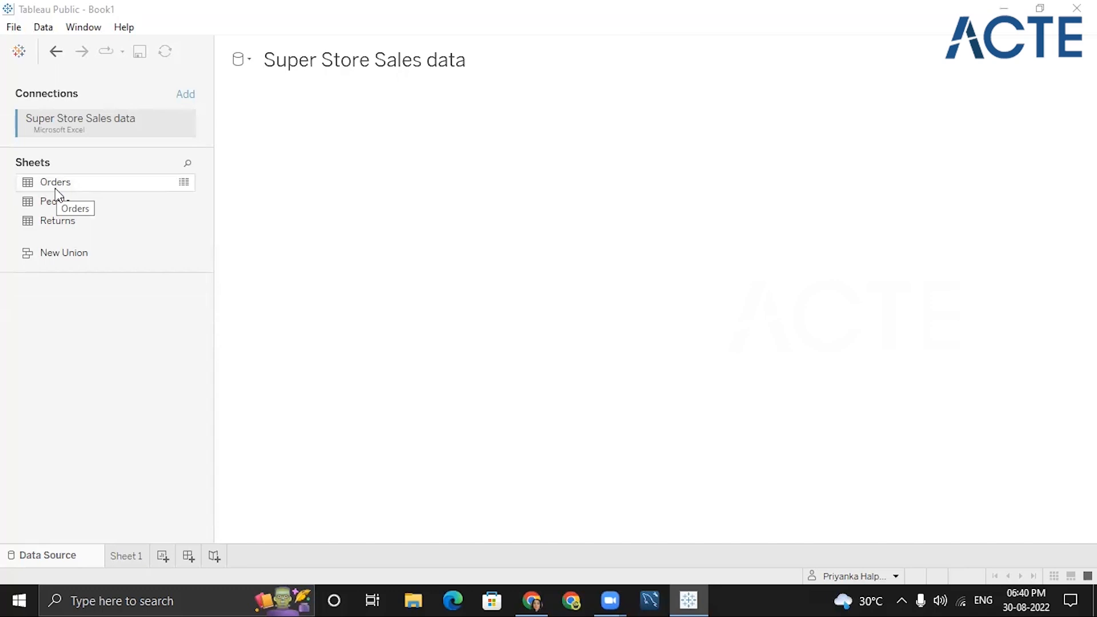
# Add the Orders sheet to the data source canvas and collapse its table details.
pyautogui.moveTo(76, 185); pyautogui.dragTo(297, 166)
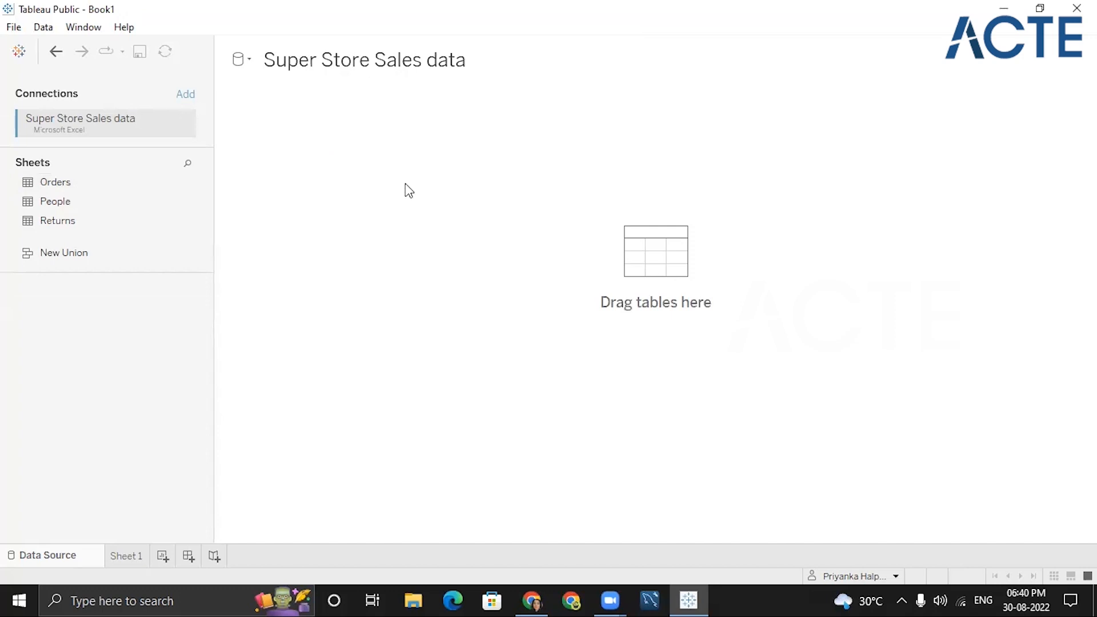
pyautogui.doubleClick(75, 187)
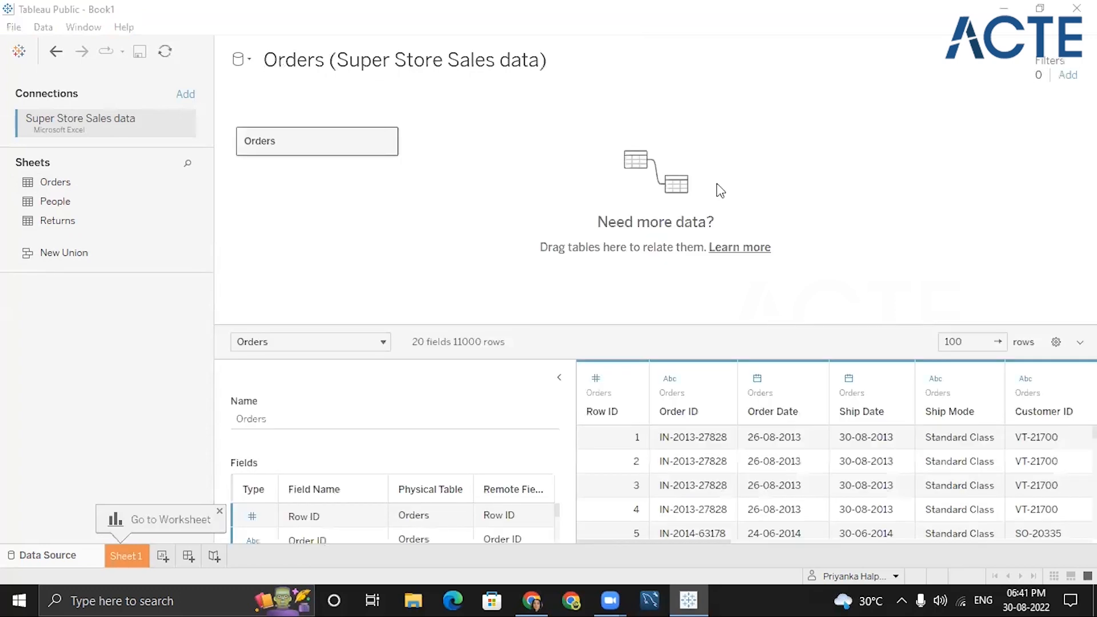
pyautogui.click(560, 378)
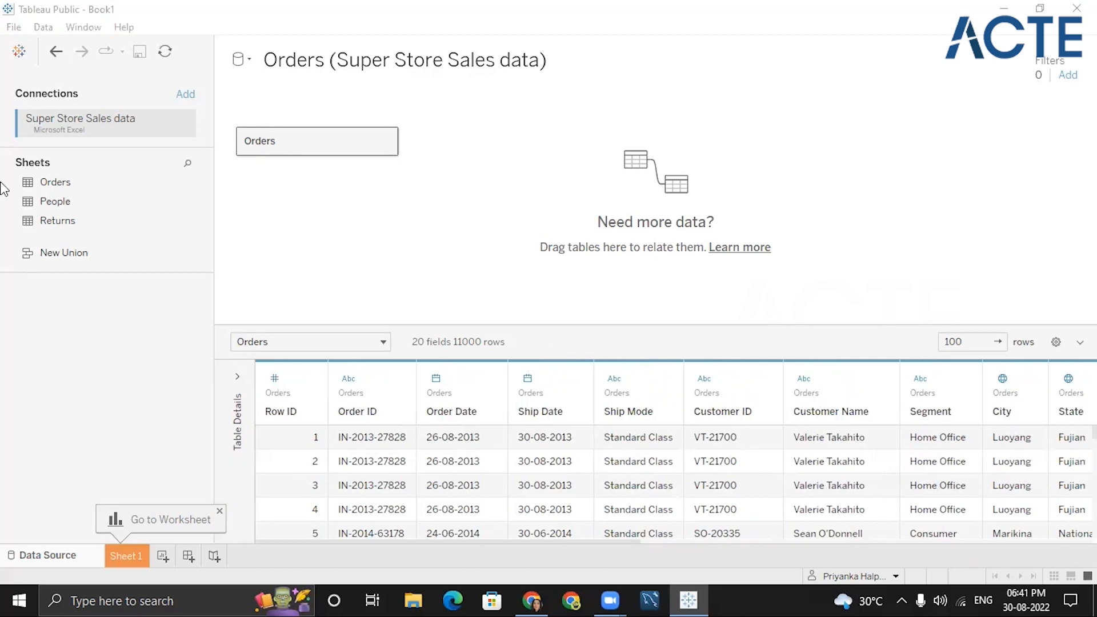
# Add the People and Returns sheets to the canvas, relating each one directly to the Orders table.
pyautogui.moveTo(84, 206); pyautogui.dragTo(434, 150)
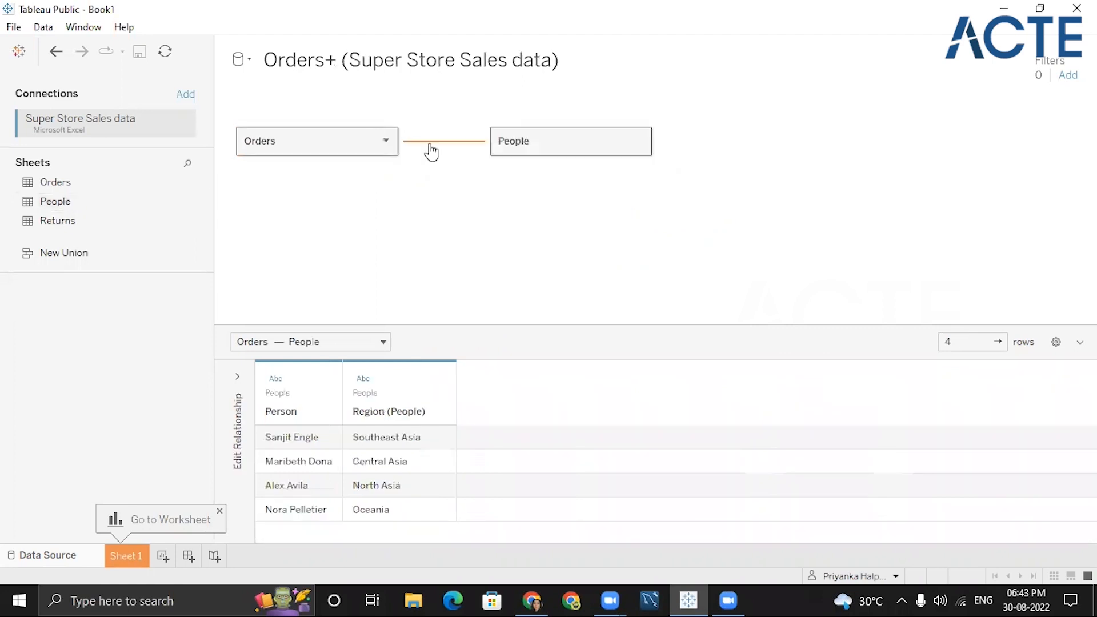
pyautogui.moveTo(433, 151)
pyautogui.moveTo(87, 221); pyautogui.dragTo(760, 150)
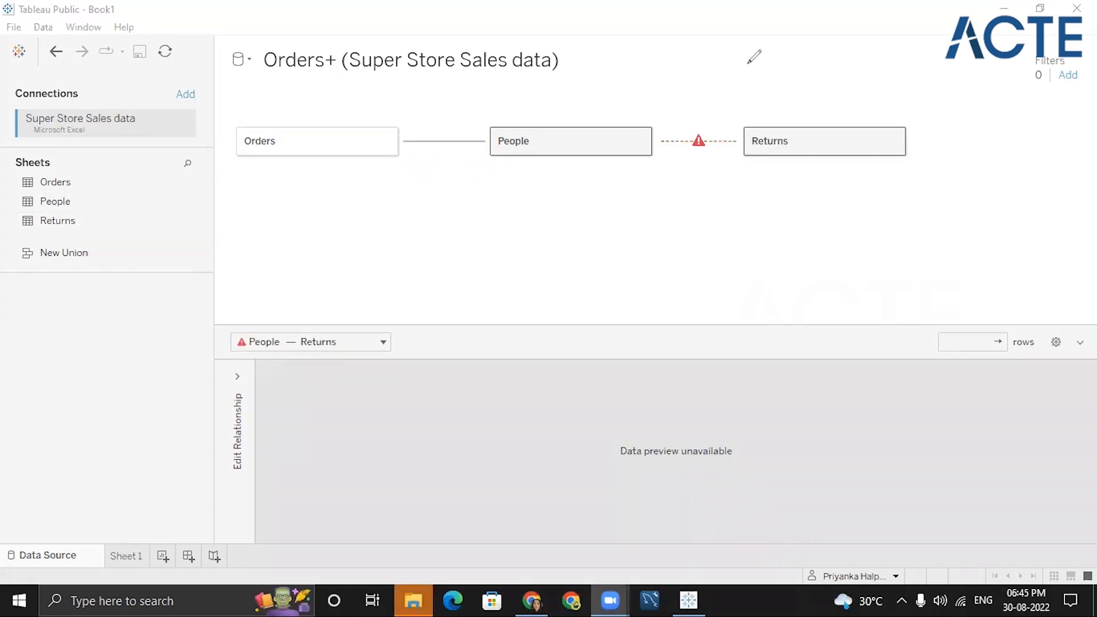
pyautogui.moveTo(726, 127); pyautogui.dragTo(706, 123)
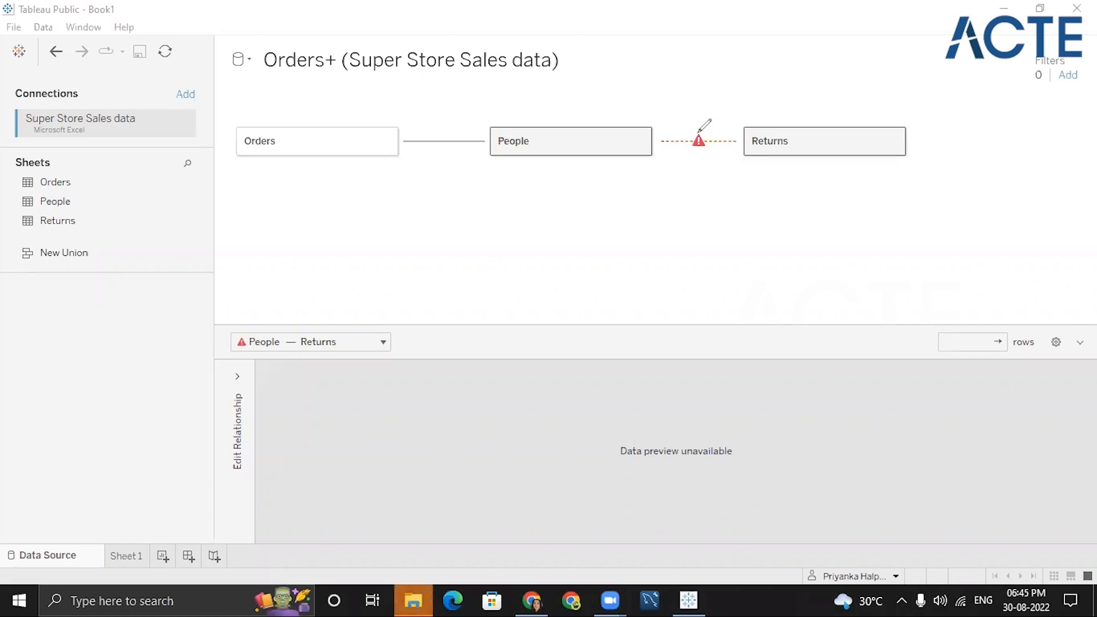
pyautogui.moveTo(698, 146)
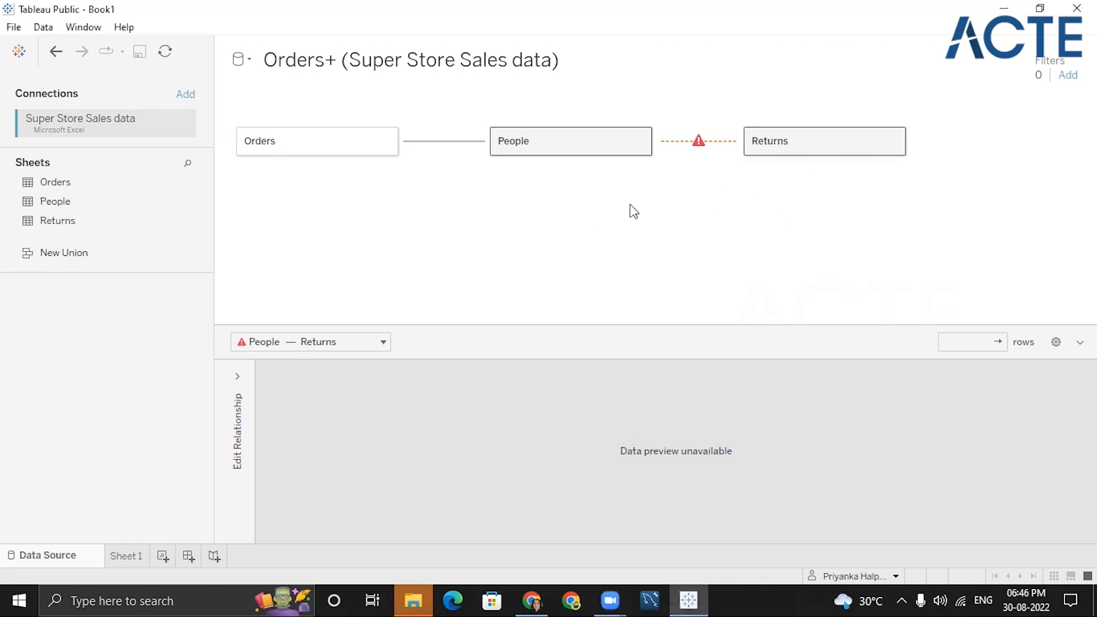
pyautogui.click(890, 138)
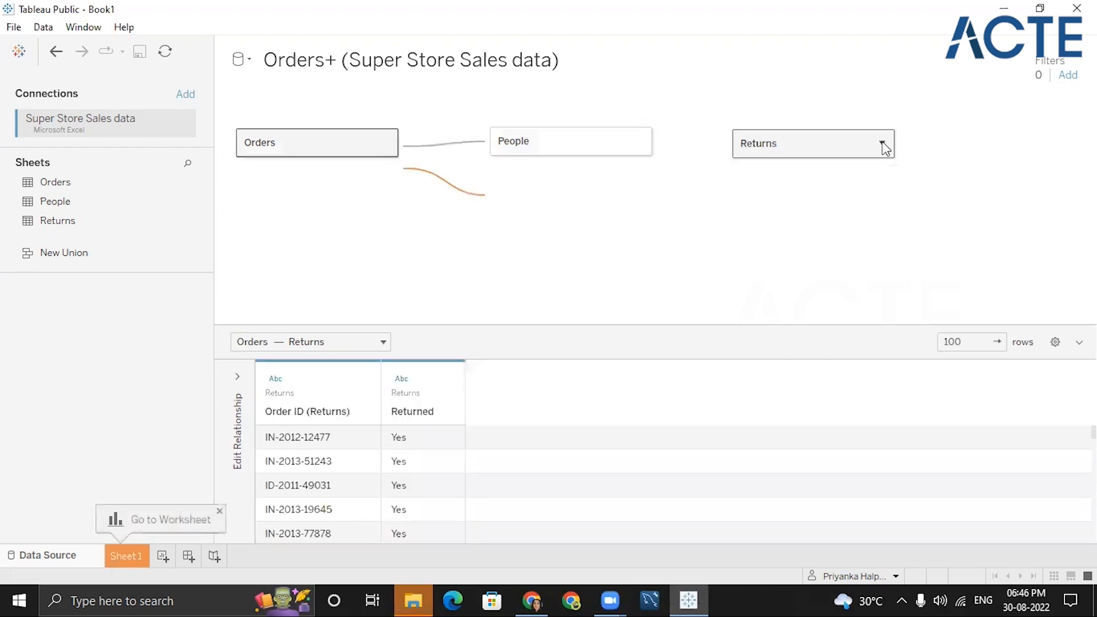
pyautogui.click(336, 214)
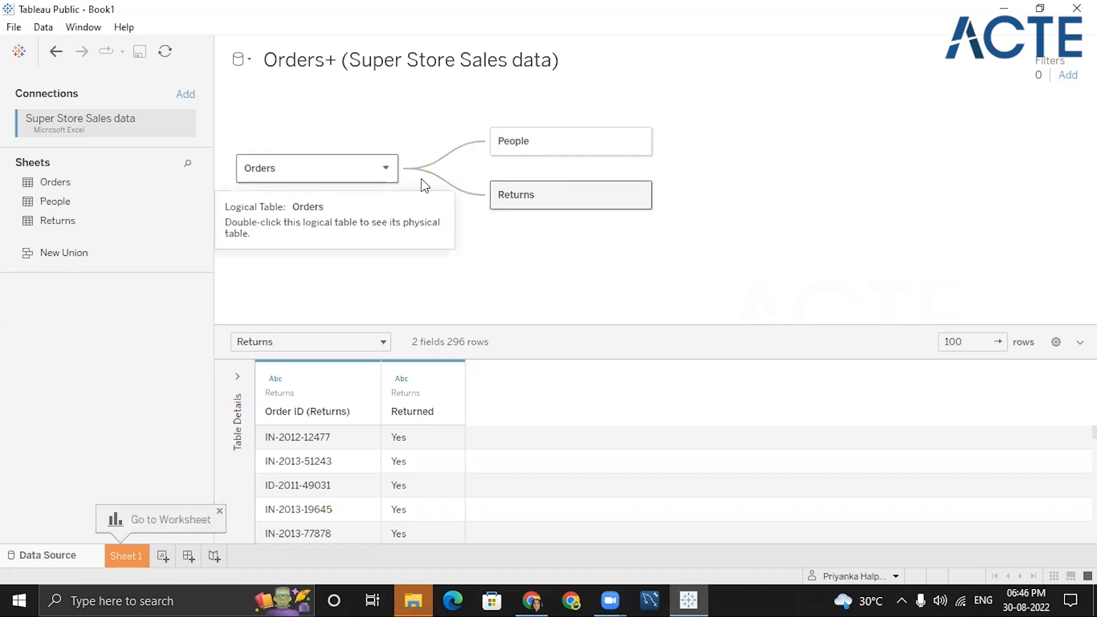
# Inspect the Orders relationships and preview the data of the Orders, People and Returns logical tables in turn.
pyautogui.moveTo(446, 189)
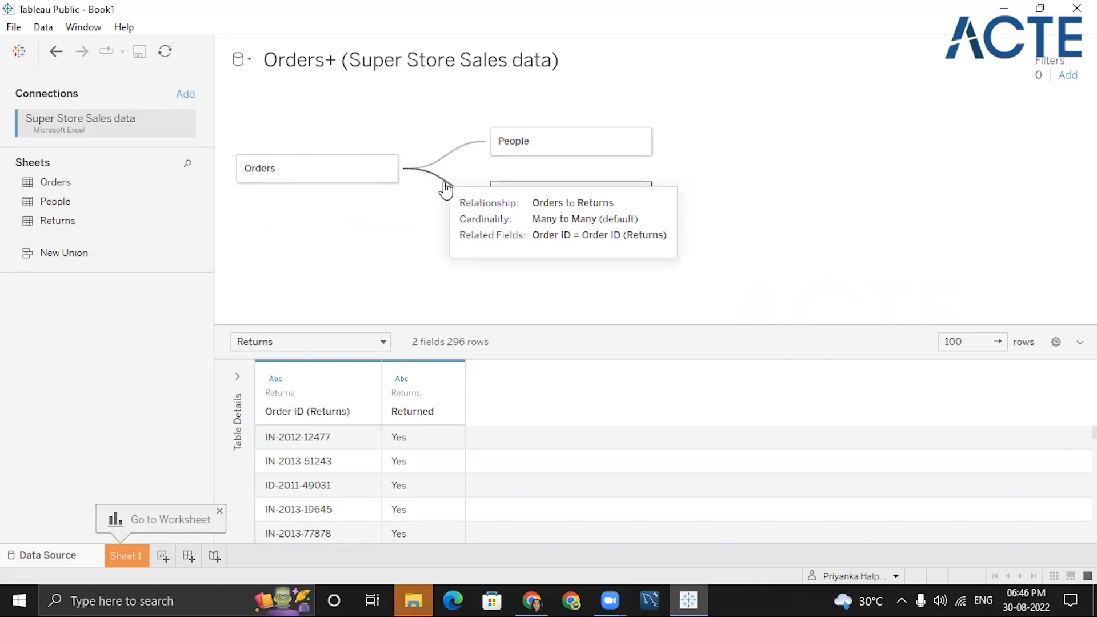
pyautogui.moveTo(452, 163)
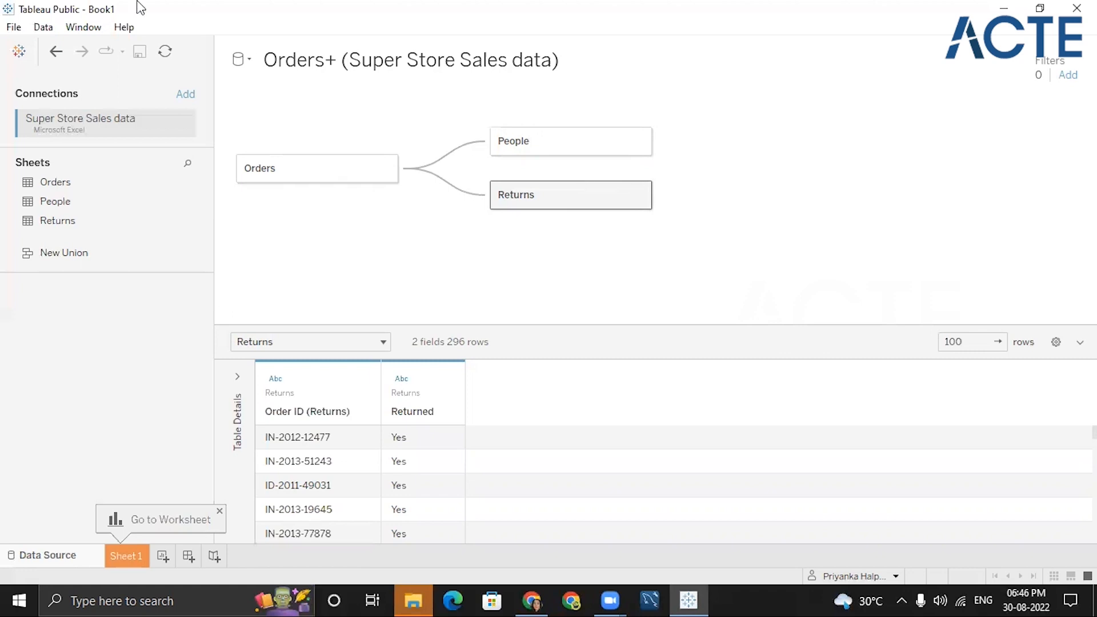
pyautogui.click(338, 345)
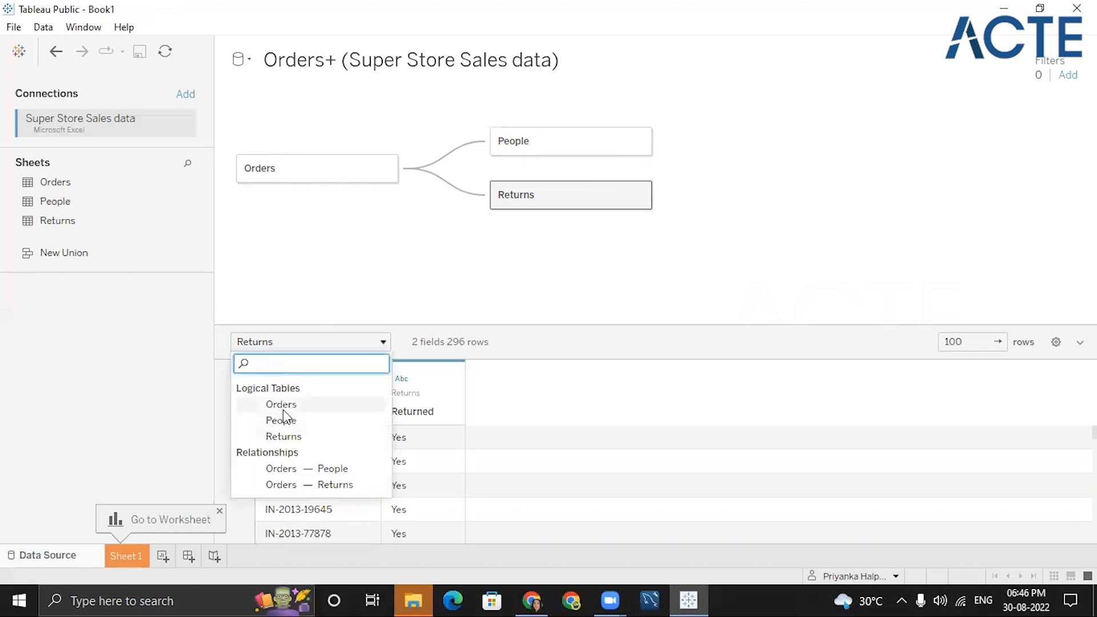
pyautogui.click(283, 406)
pyautogui.click(327, 345)
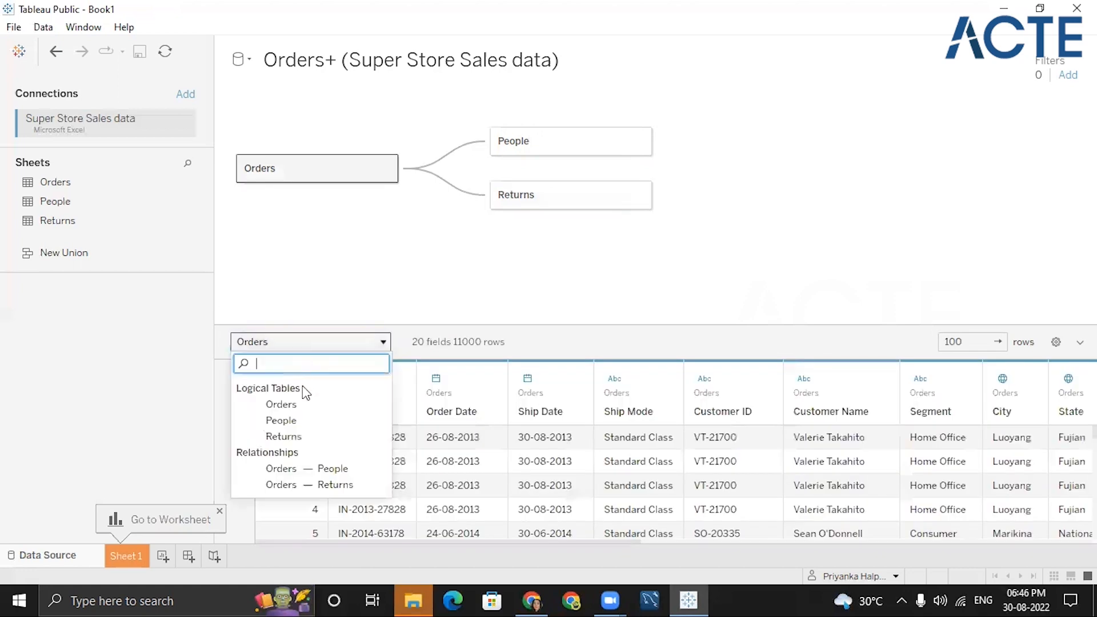
pyautogui.click(280, 420)
pyautogui.click(314, 346)
pyautogui.click(335, 439)
pyautogui.click(344, 346)
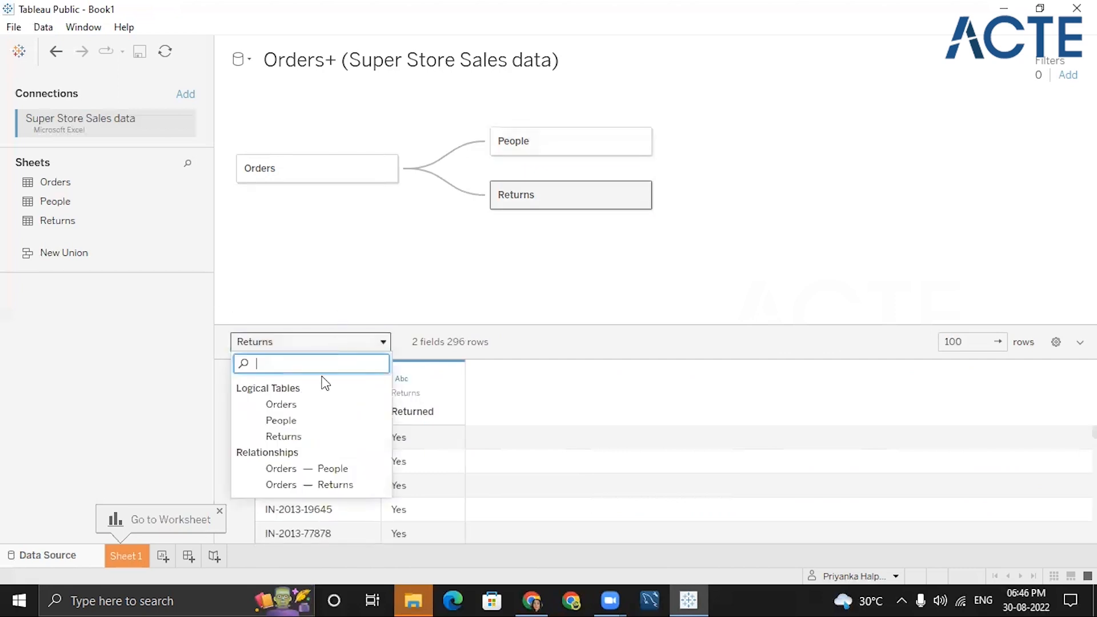
pyautogui.click(318, 410)
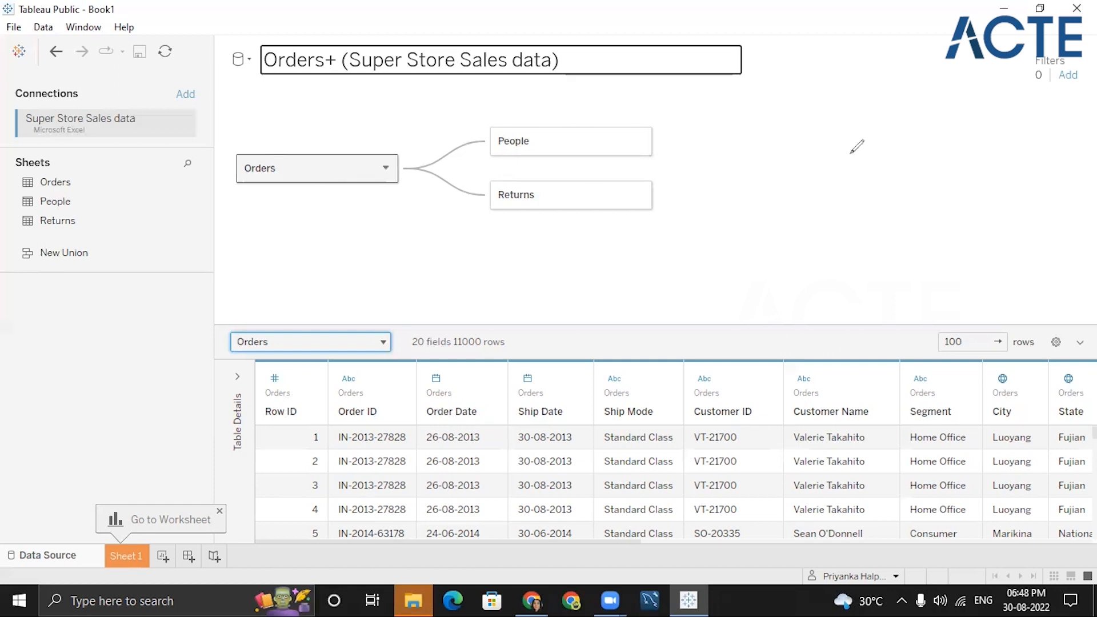
pyautogui.moveTo(793, 131)
pyautogui.mouseDown()
pyautogui.moveTo(916, 153)
pyautogui.moveTo(899, 141)
pyautogui.moveTo(772, 136)
pyautogui.moveTo(913, 103)
pyautogui.mouseUp()
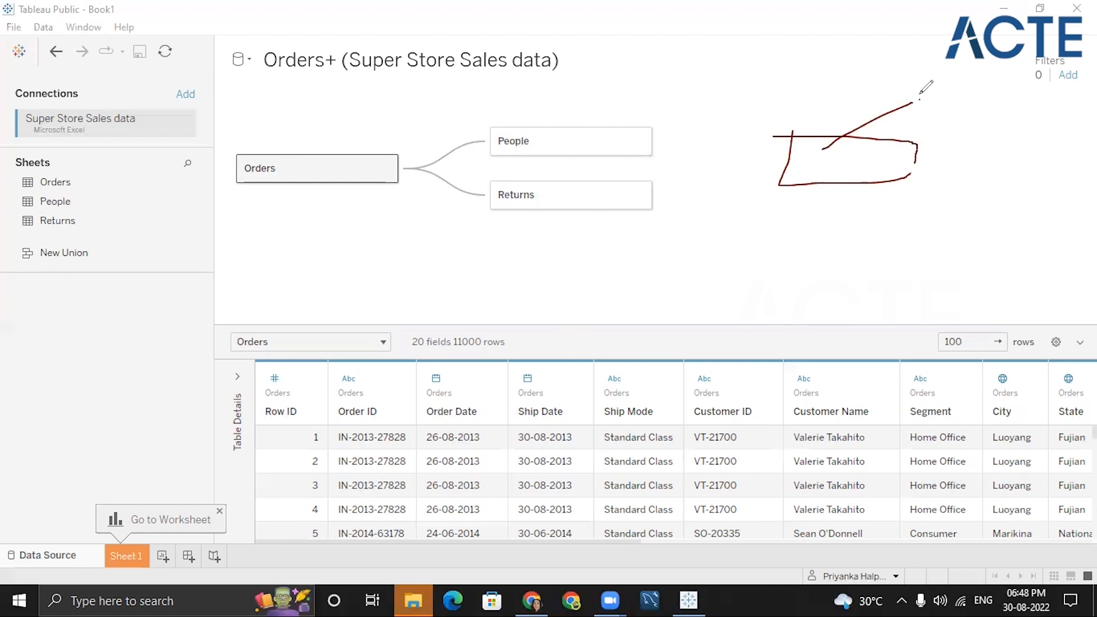
pyautogui.moveTo(936, 87)
pyautogui.mouseDown()
pyautogui.moveTo(947, 117)
pyautogui.moveTo(973, 106)
pyautogui.moveTo(968, 143)
pyautogui.mouseUp()
pyautogui.click(983, 88)
pyautogui.moveTo(986, 94)
pyautogui.mouseDown()
pyautogui.moveTo(987, 113)
pyautogui.moveTo(1020, 100)
pyautogui.mouseUp()
pyautogui.moveTo(873, 168); pyautogui.dragTo(1007, 167)
pyautogui.moveTo(1039, 117)
pyautogui.mouseDown()
pyautogui.moveTo(1040, 149)
pyautogui.moveTo(1057, 135)
pyautogui.mouseUp()
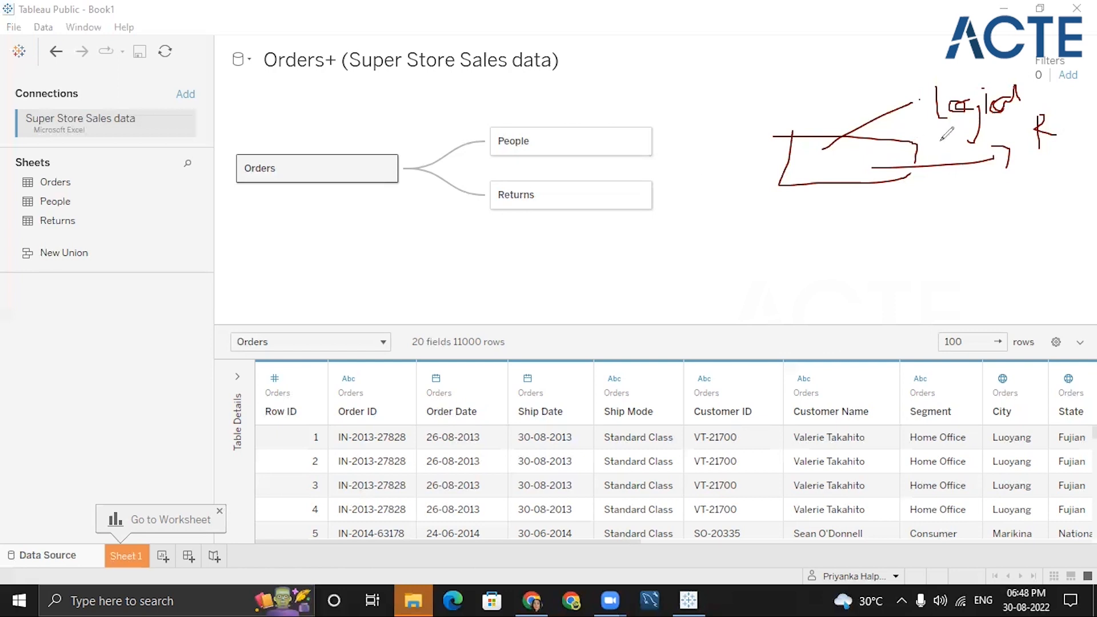
pyautogui.moveTo(777, 219)
pyautogui.mouseDown()
pyautogui.moveTo(892, 217)
pyautogui.moveTo(756, 266)
pyautogui.moveTo(772, 218)
pyautogui.mouseUp()
pyautogui.moveTo(856, 241)
pyautogui.mouseDown()
pyautogui.moveTo(948, 244)
pyautogui.moveTo(983, 284)
pyautogui.mouseUp()
pyautogui.moveTo(980, 236)
pyautogui.mouseDown()
pyautogui.moveTo(990, 239)
pyautogui.moveTo(982, 250)
pyautogui.mouseUp()
pyautogui.moveTo(993, 210)
pyautogui.mouseDown()
pyautogui.moveTo(1020, 263)
pyautogui.moveTo(1029, 220)
pyautogui.moveTo(1035, 231)
pyautogui.moveTo(1071, 211)
pyautogui.mouseUp()
pyautogui.click(1044, 216)
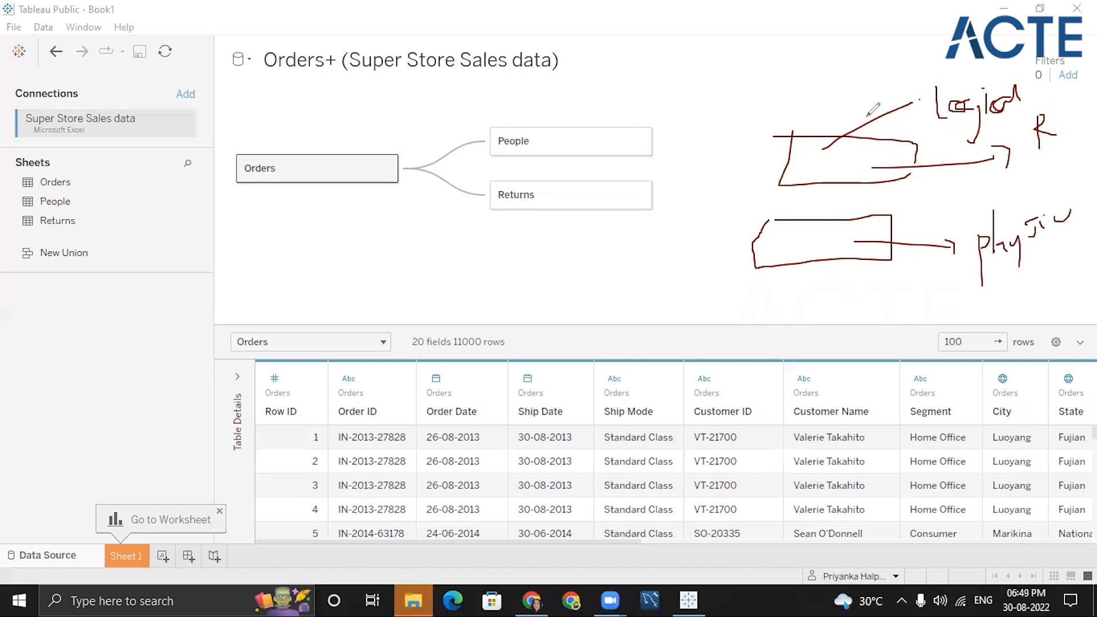
# View the physical layer of the Orders table, close it, and inspect the Orders–People and Orders–Returns relationships.
pyautogui.click(335, 188)
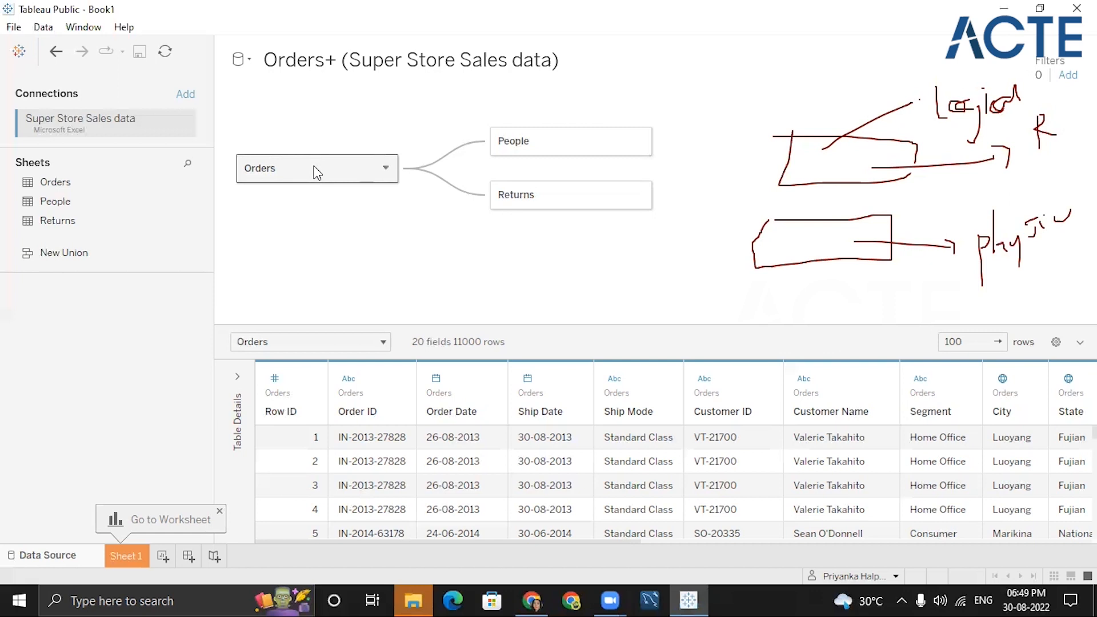
pyautogui.doubleClick(318, 172)
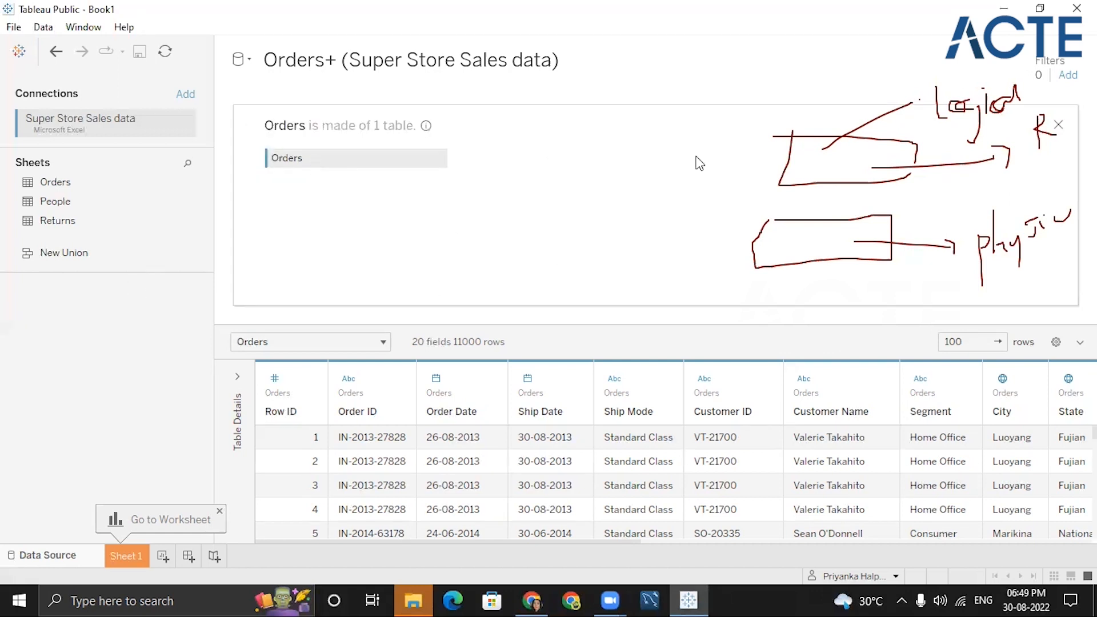
pyautogui.click(1060, 125)
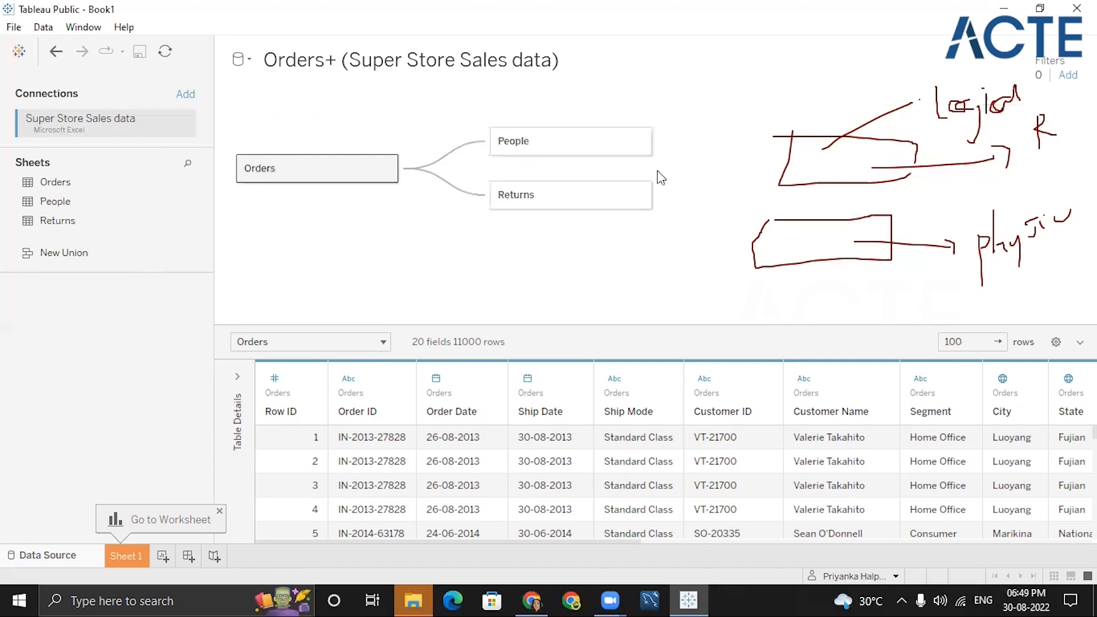
pyautogui.click(460, 155)
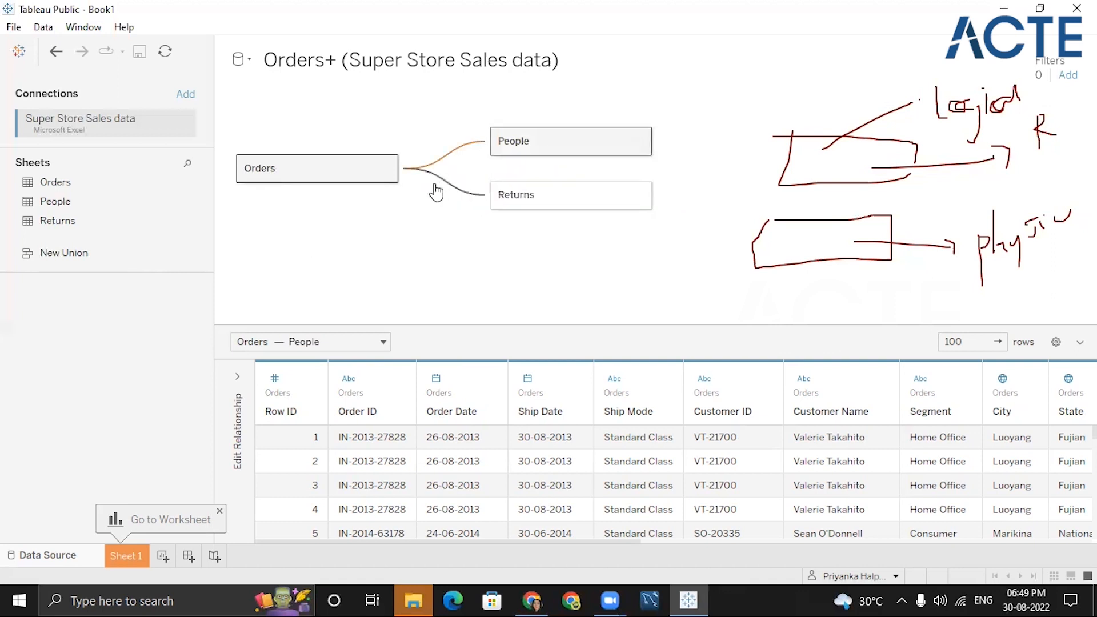
pyautogui.click(457, 188)
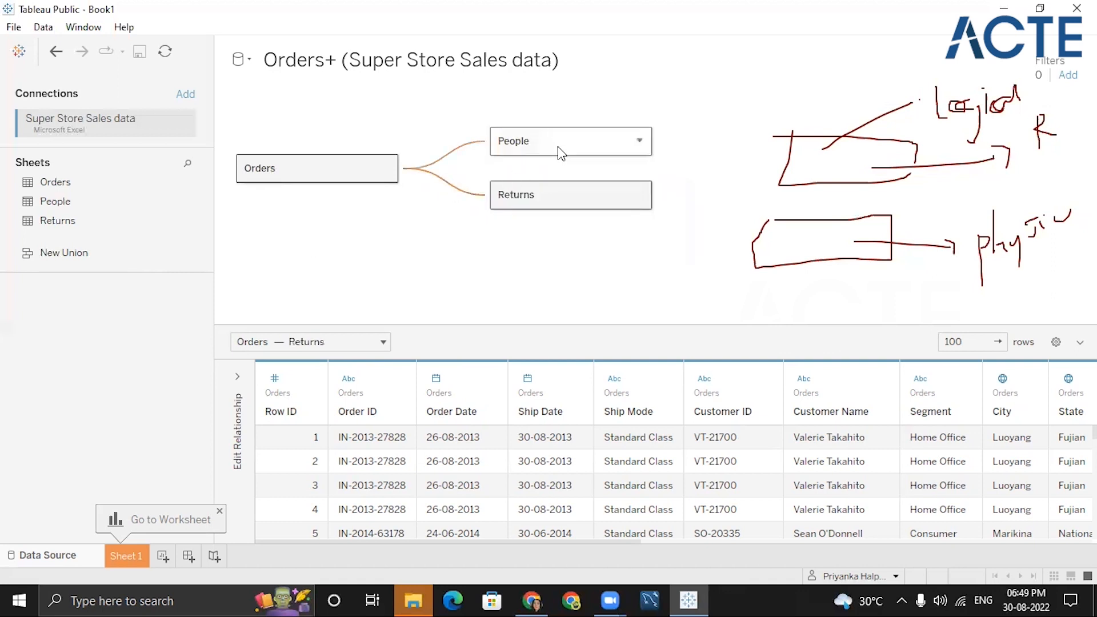
# View the physical layer of the People table and return to the logical relationship view.
pyautogui.doubleClick(557, 147)
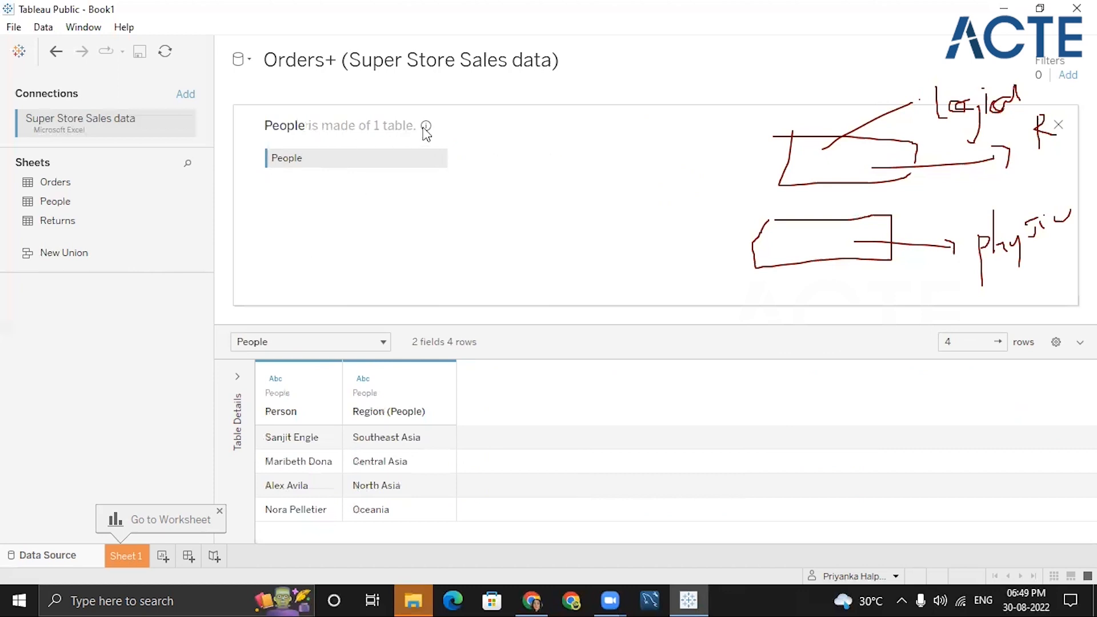
pyautogui.moveTo(426, 126)
pyautogui.click(1057, 126)
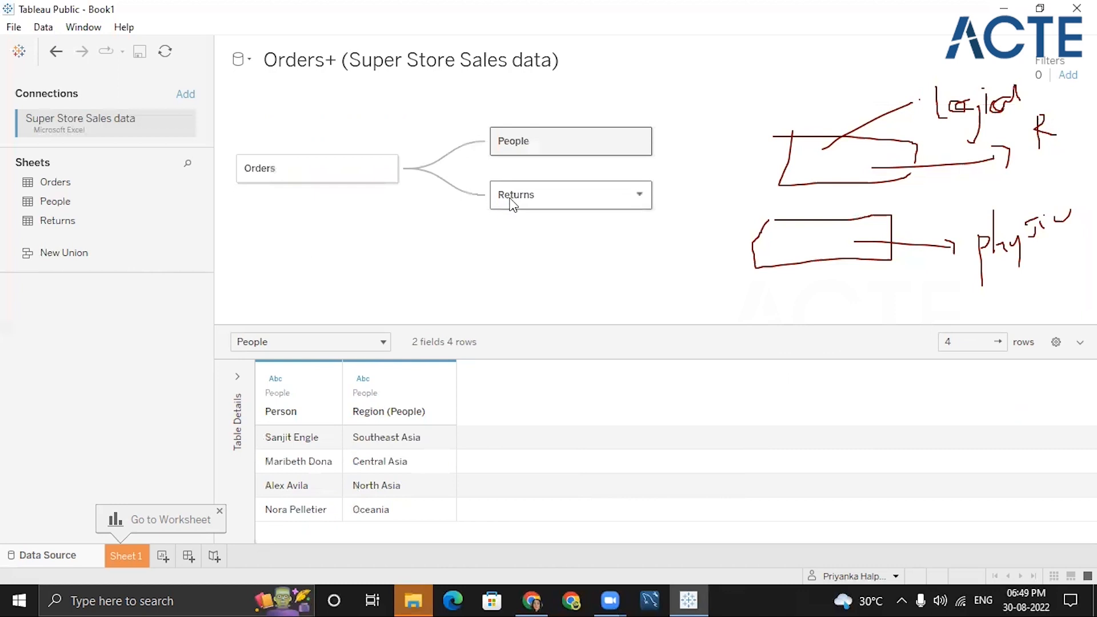
# Open the physical layer of the Returns table and join the Orders sheet to it.
pyautogui.doubleClick(512, 195)
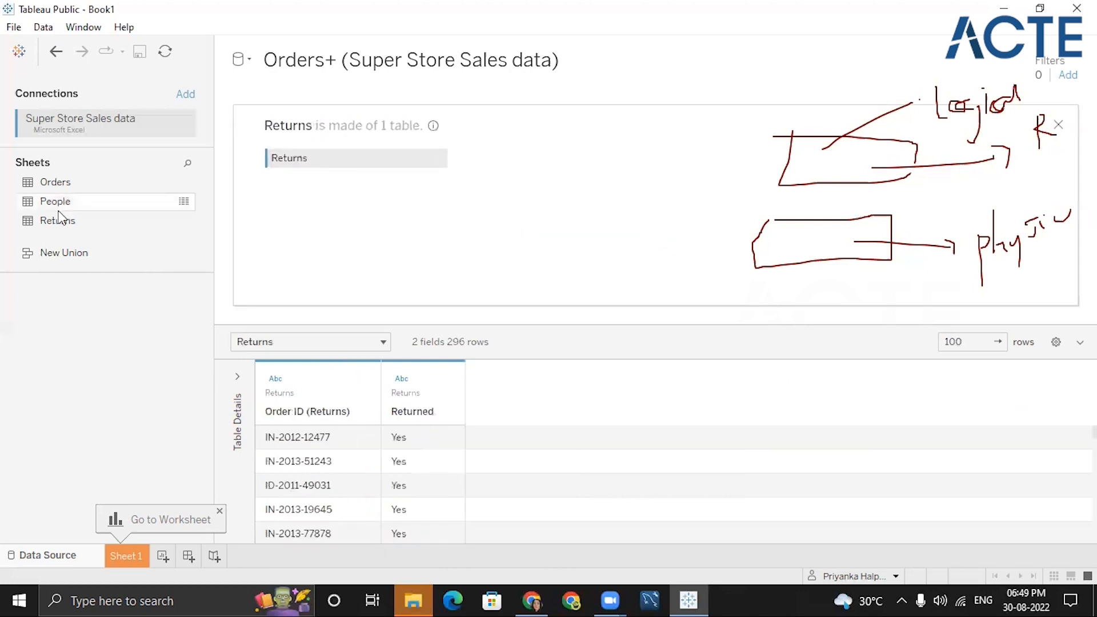
pyautogui.moveTo(63, 182); pyautogui.dragTo(534, 164)
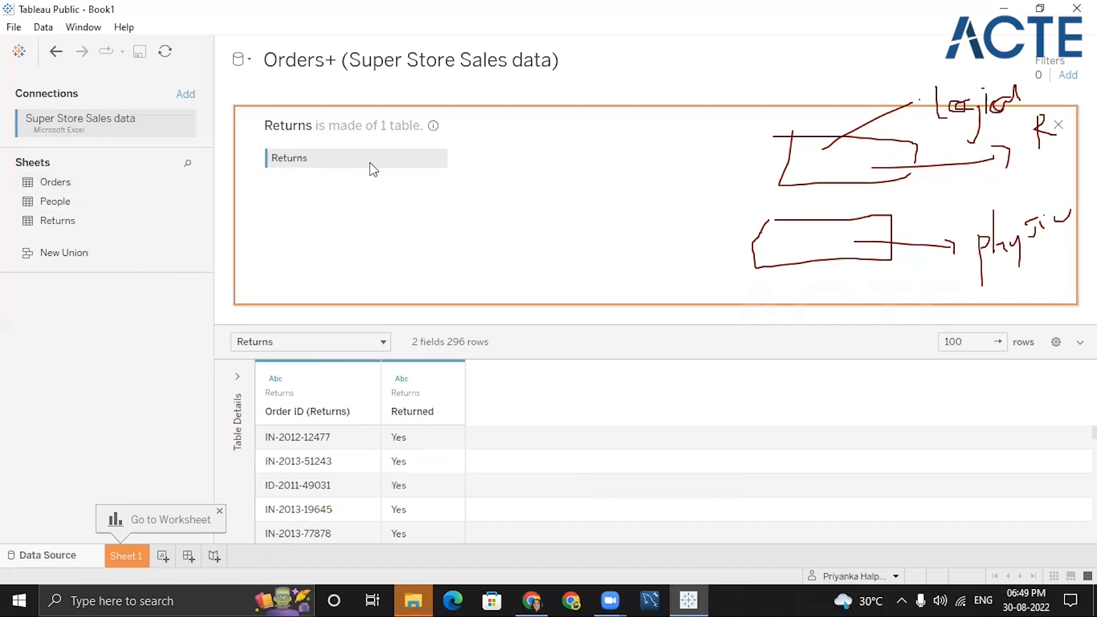
pyautogui.moveTo(291, 149); pyautogui.dragTo(368, 157)
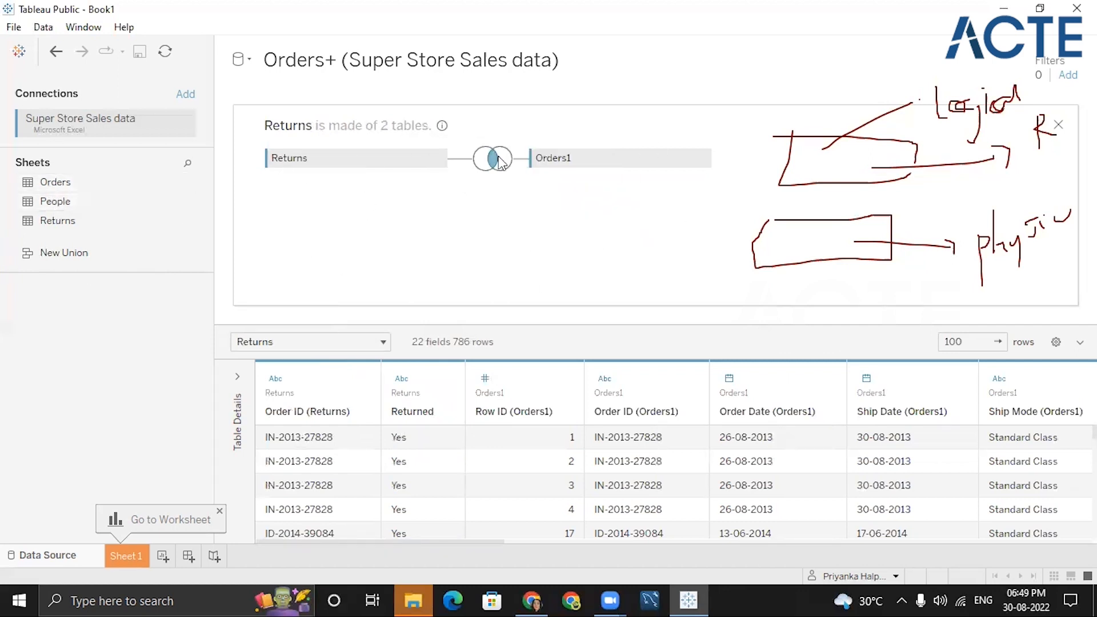
# Change the join between Returns and the added Orders table to a right join.
pyautogui.moveTo(495, 166)
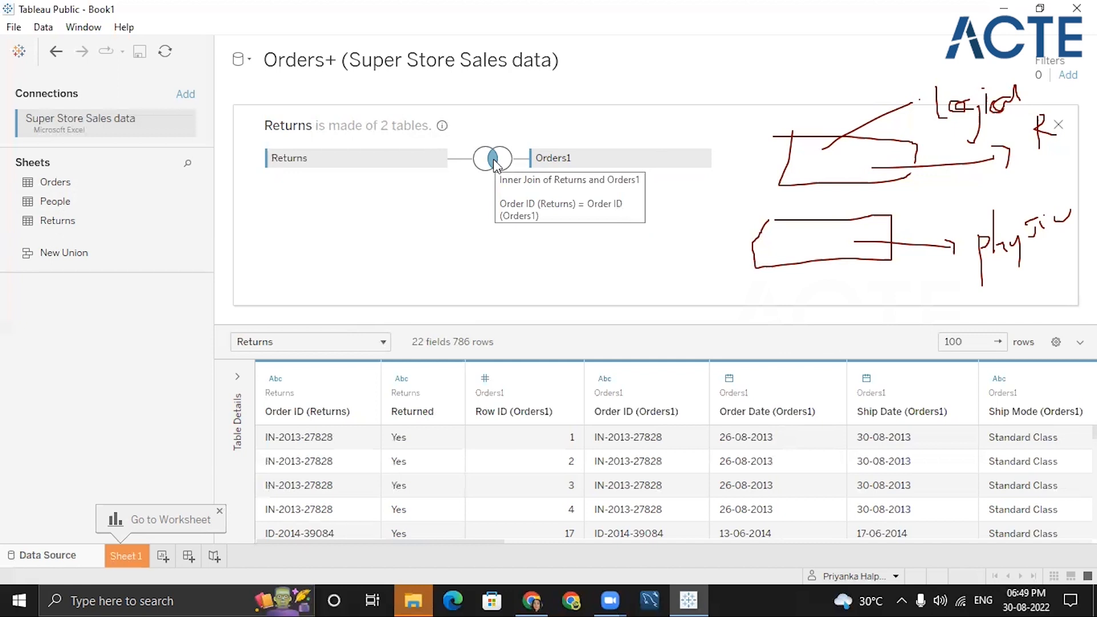
pyautogui.click(494, 161)
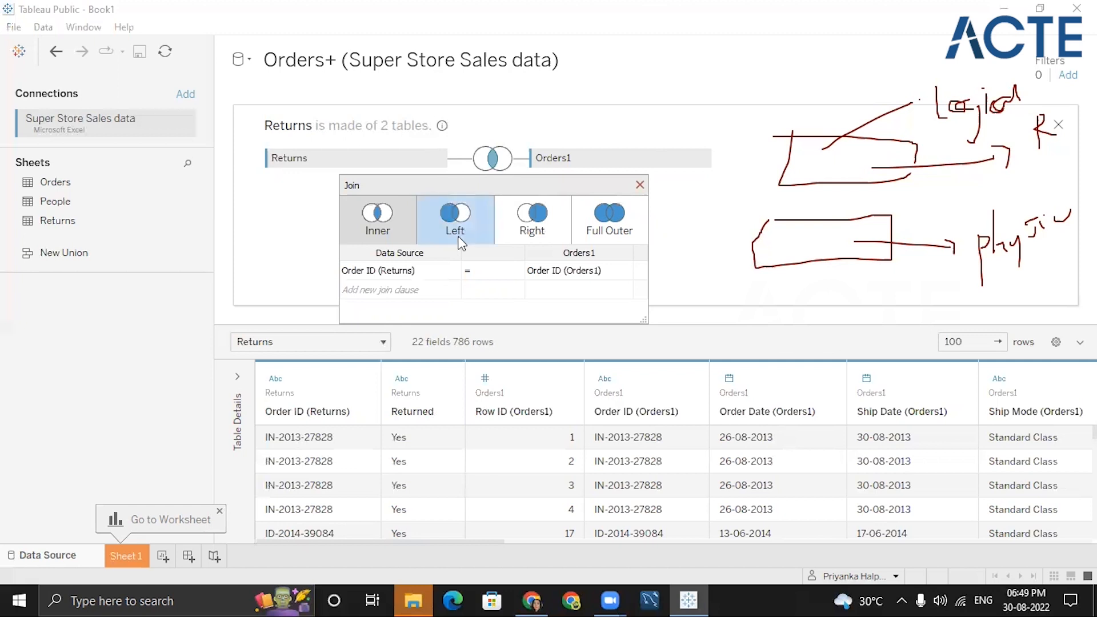
pyautogui.click(512, 231)
pyautogui.click(640, 187)
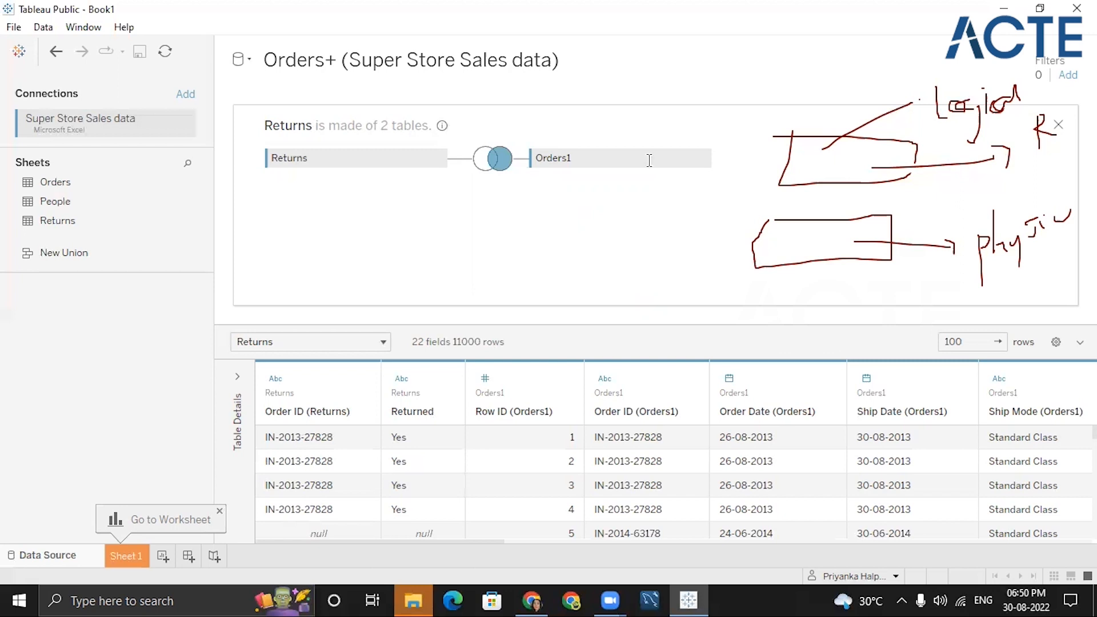
# Remove the joined Orders table from Returns and return to the logical relationship view.
pyautogui.click(703, 159)
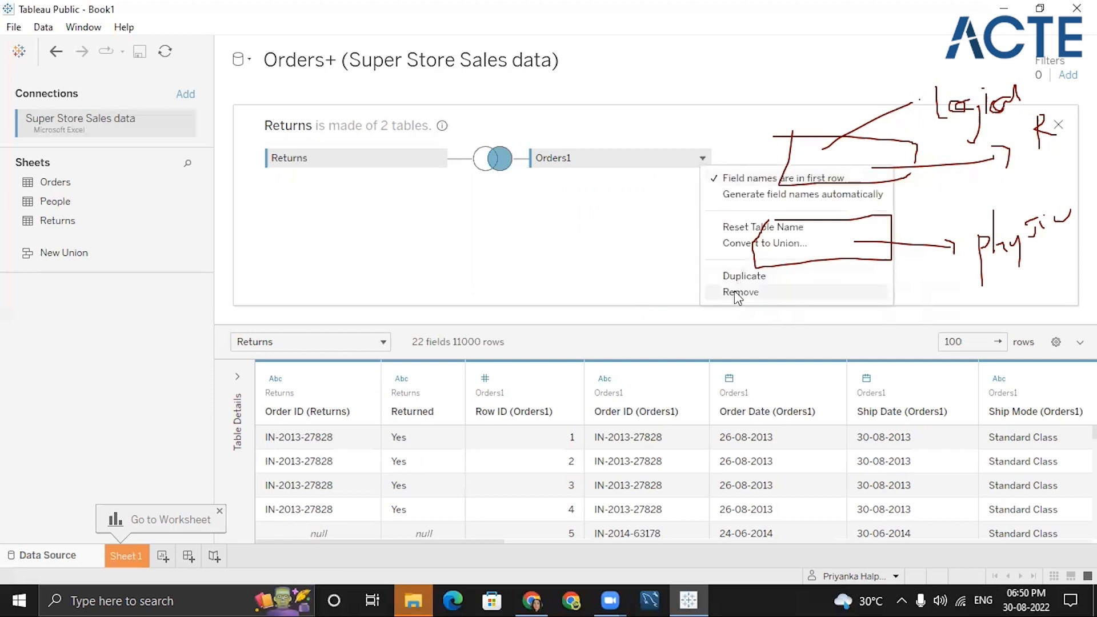
pyautogui.click(737, 293)
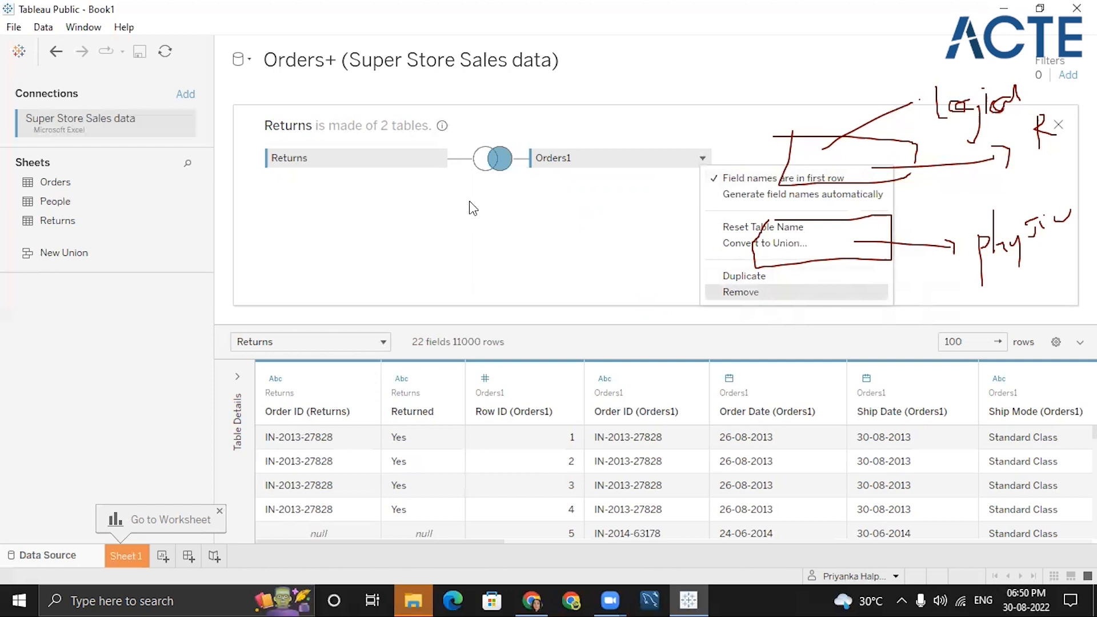
pyautogui.click(1058, 123)
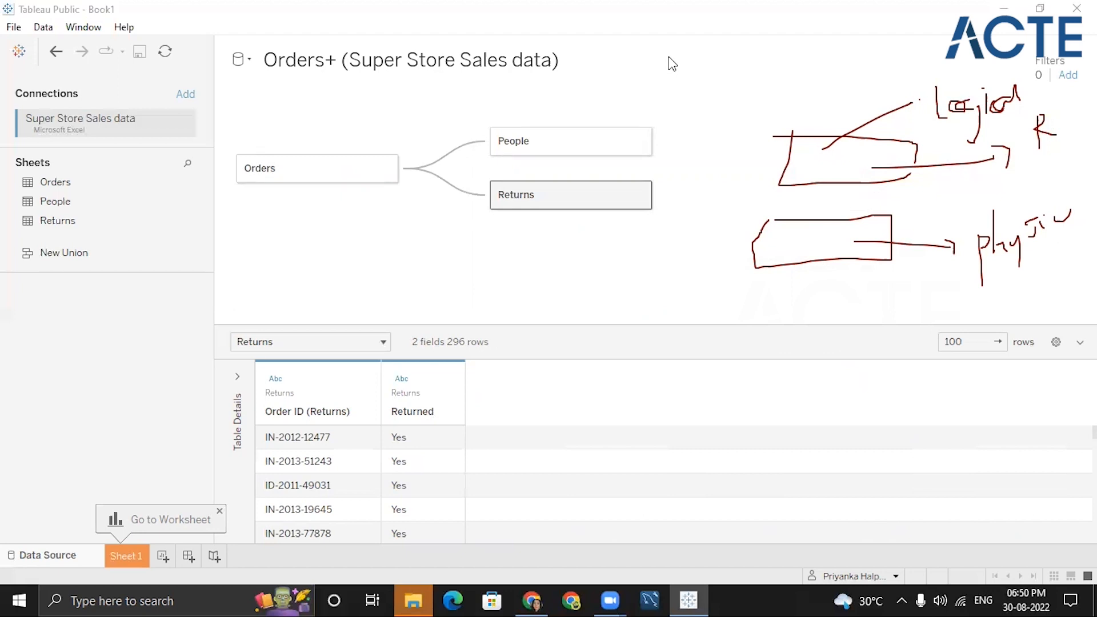
pyautogui.click(49, 231)
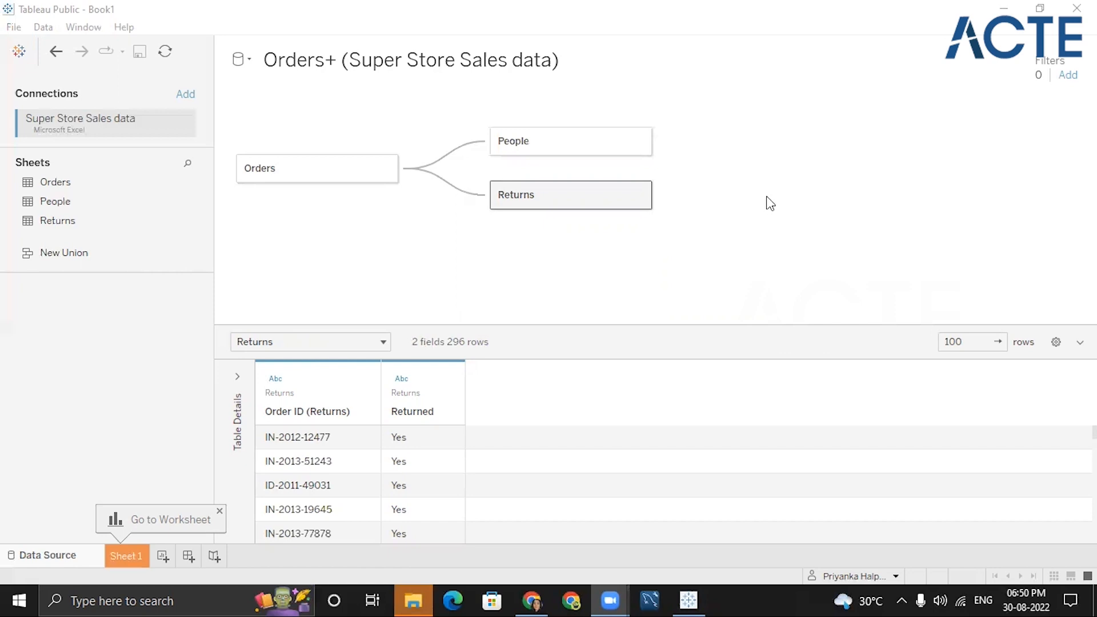
# Add an on-screen text annotation in the empty canvas area reading "WHICH MANAGER GENERATED MORE REVENUE".
pyautogui.click(760, 157)
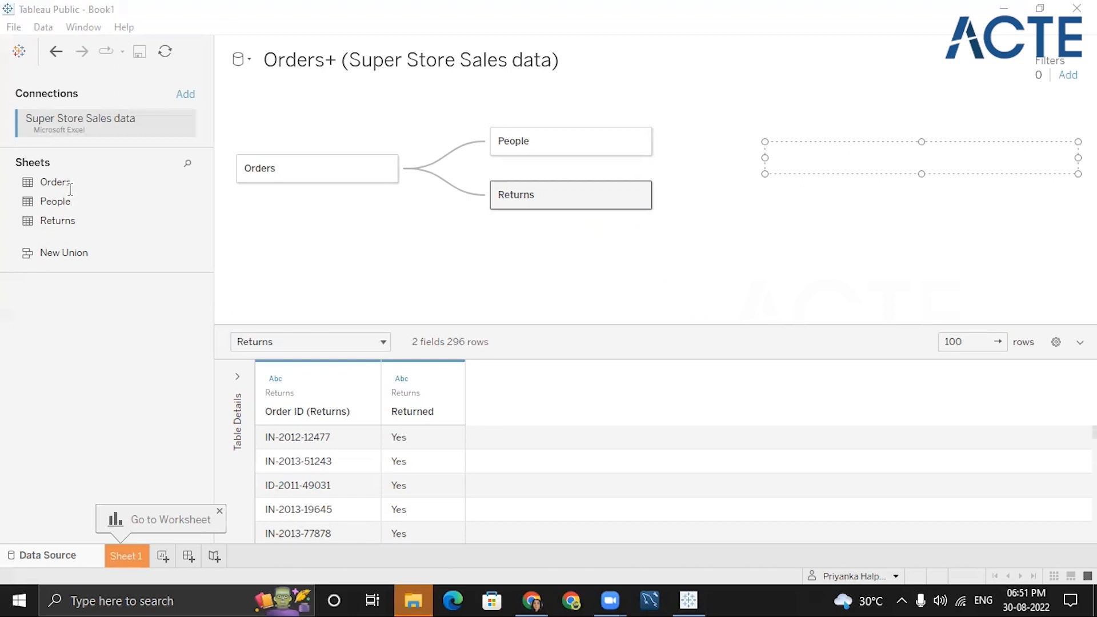
pyautogui.write('Q')
pyautogui.press('BackSpace')
pyautogui.write('WHICH MANAGER G')
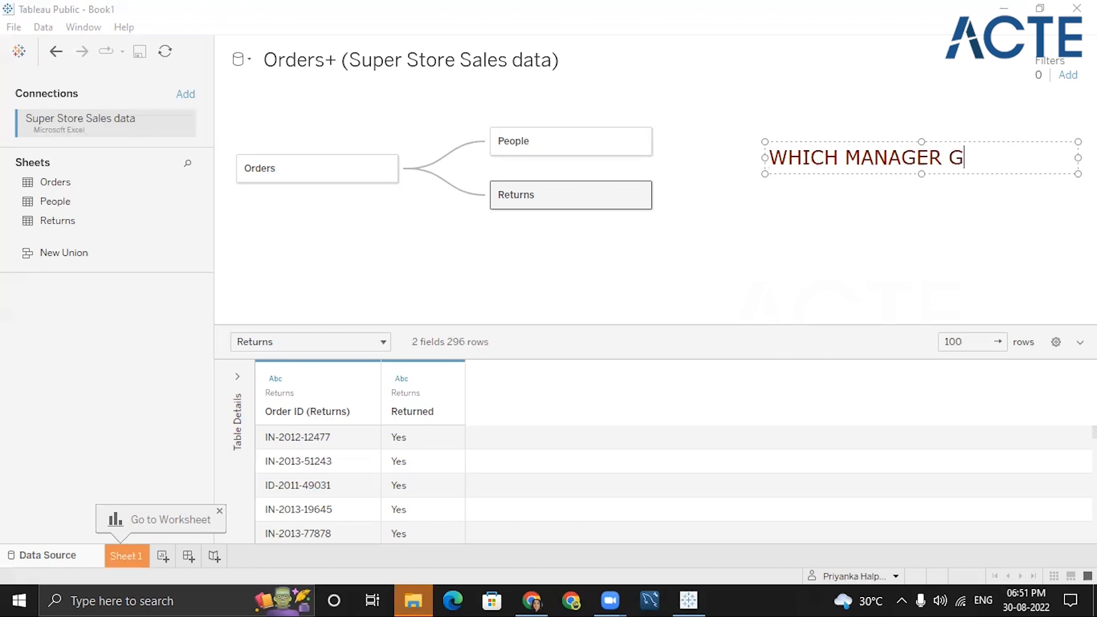
pyautogui.write('ENERAYED')
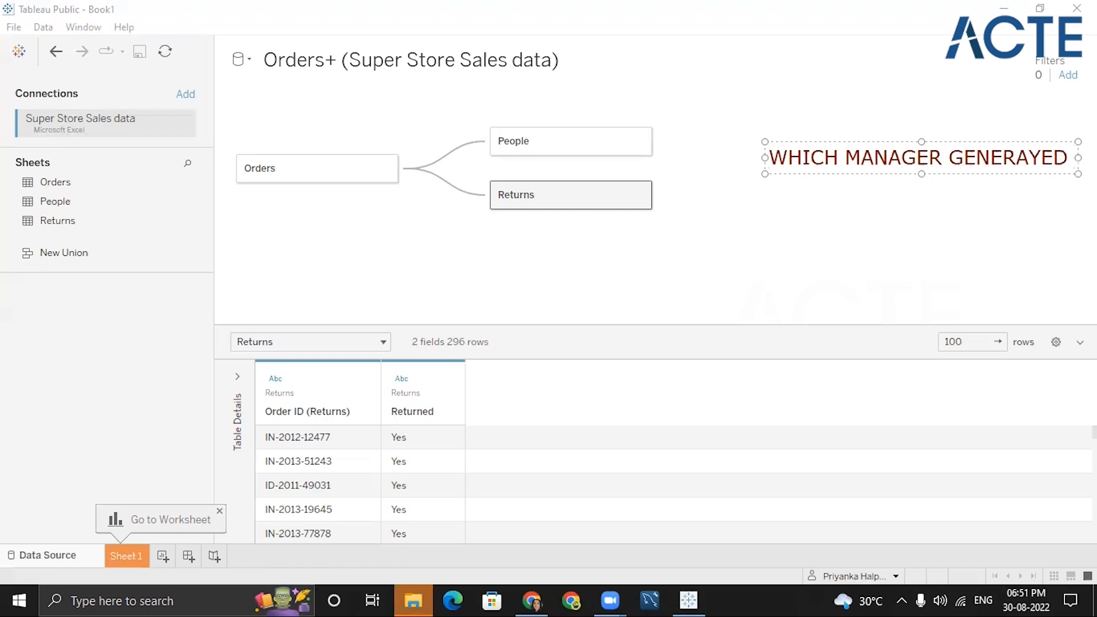
pyautogui.press('BackSpace')
pyautogui.press('BackSpace')
pyautogui.press('BackSpace')
pyautogui.write('TED MORE')
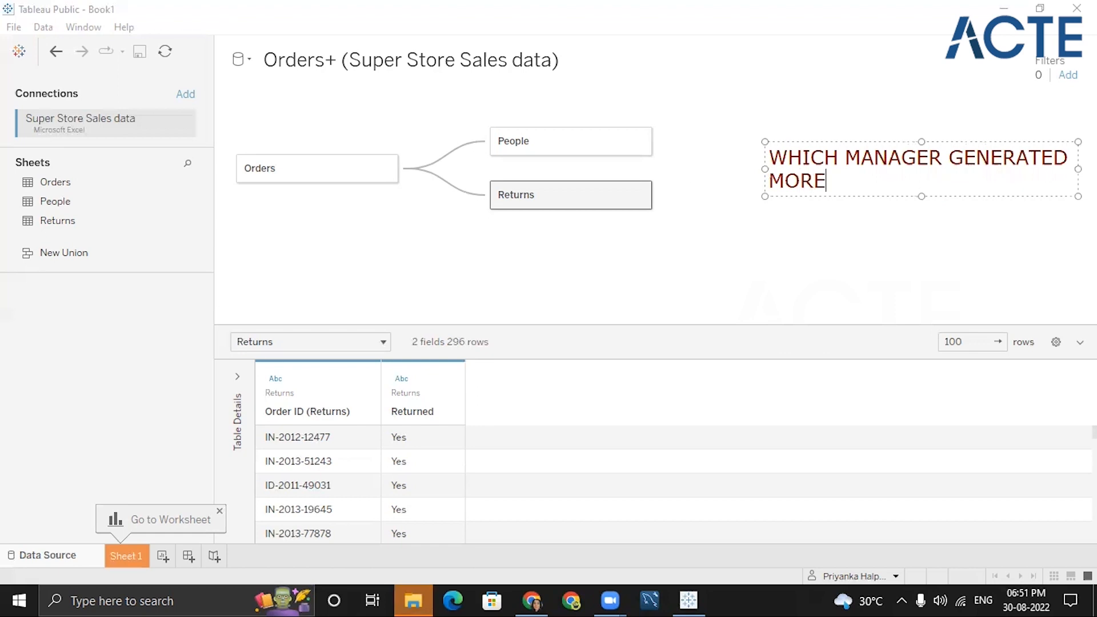
pyautogui.write(' REVENUE')
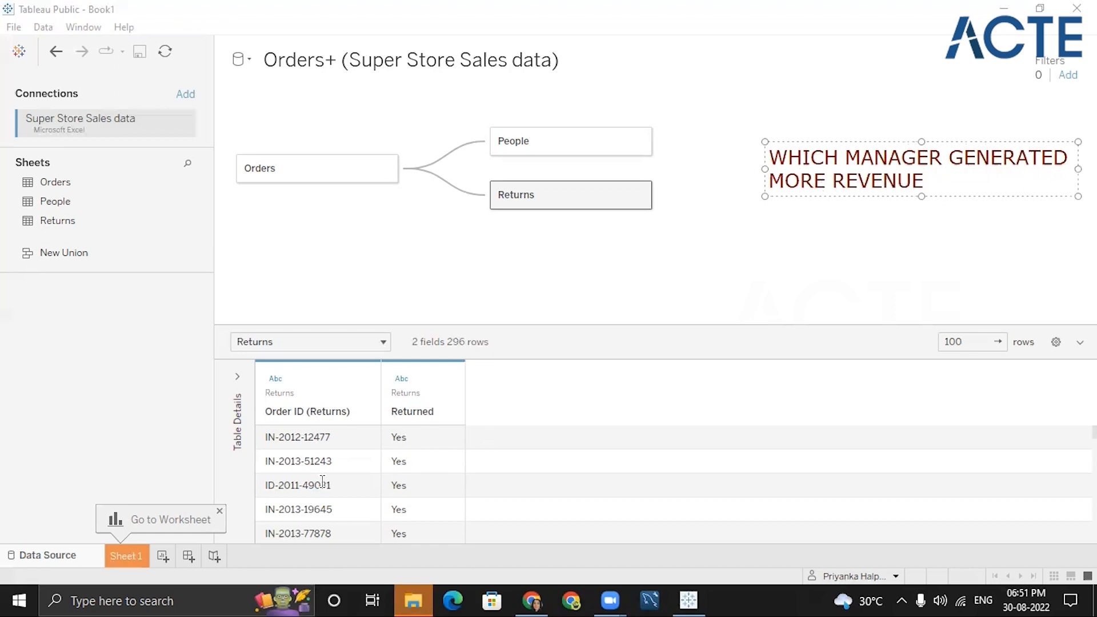
# Open Sheet 1 and examine how the fields are grouped under the Orders, People and Returns tables.
pyautogui.click(124, 557)
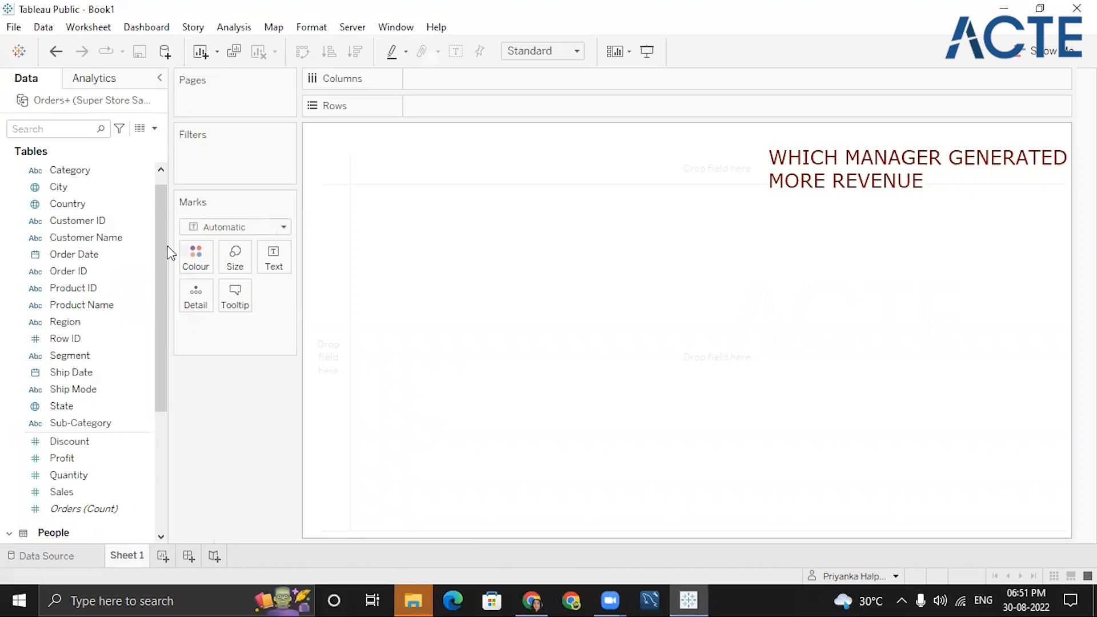
pyautogui.moveTo(164, 241); pyautogui.dragTo(186, 152)
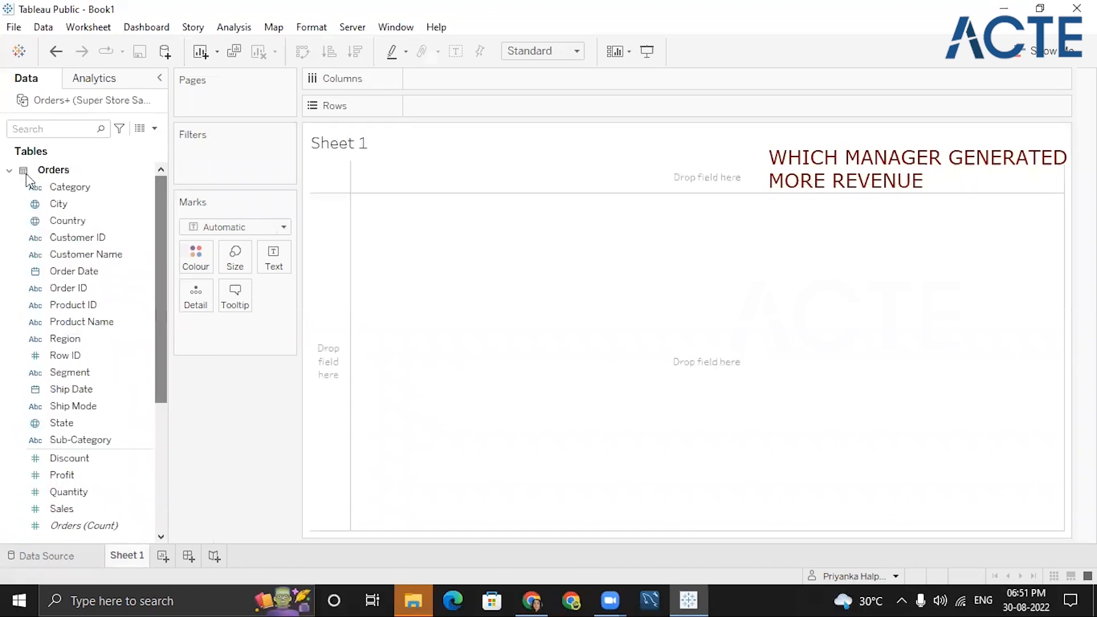
pyautogui.click(9, 171)
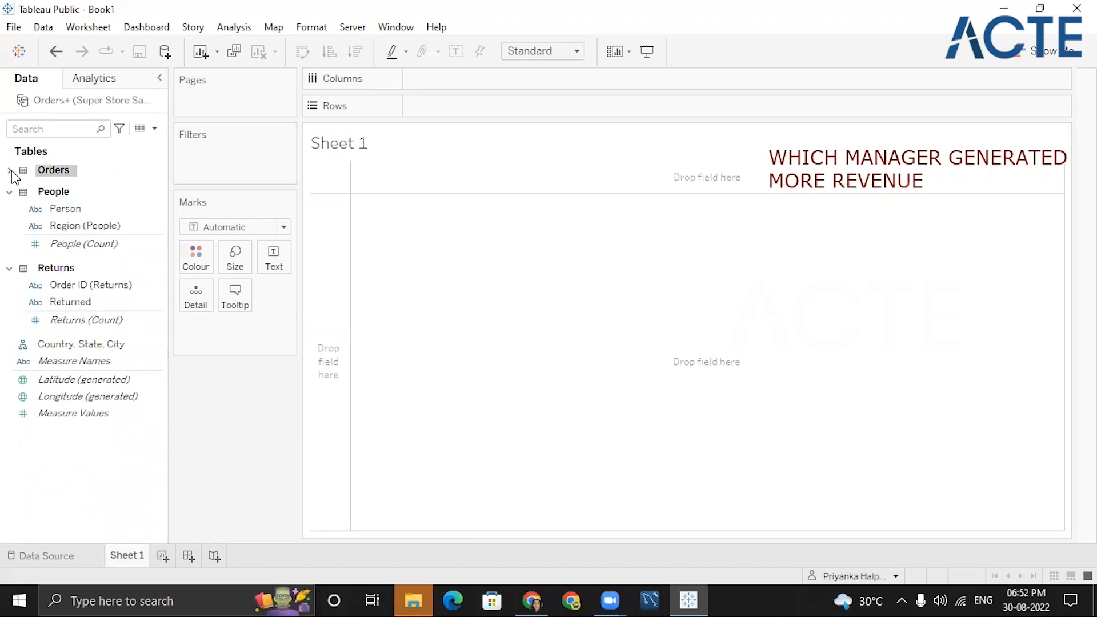
pyautogui.click(10, 170)
pyautogui.click(9, 171)
pyautogui.click(9, 192)
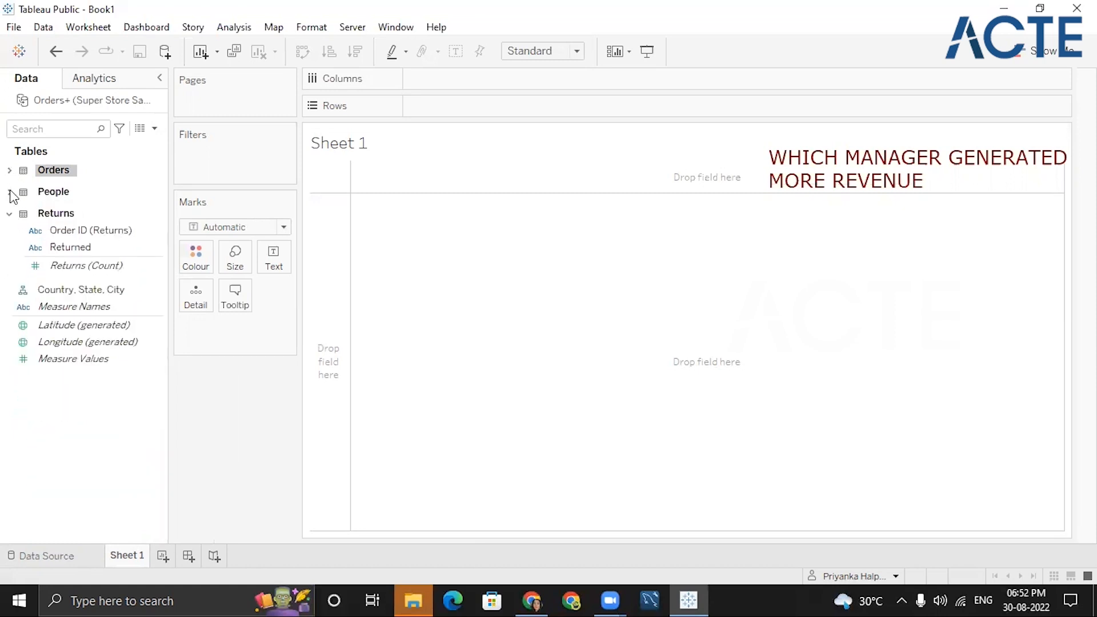
pyautogui.click(10, 193)
pyautogui.click(8, 268)
pyautogui.click(9, 268)
pyautogui.click(9, 170)
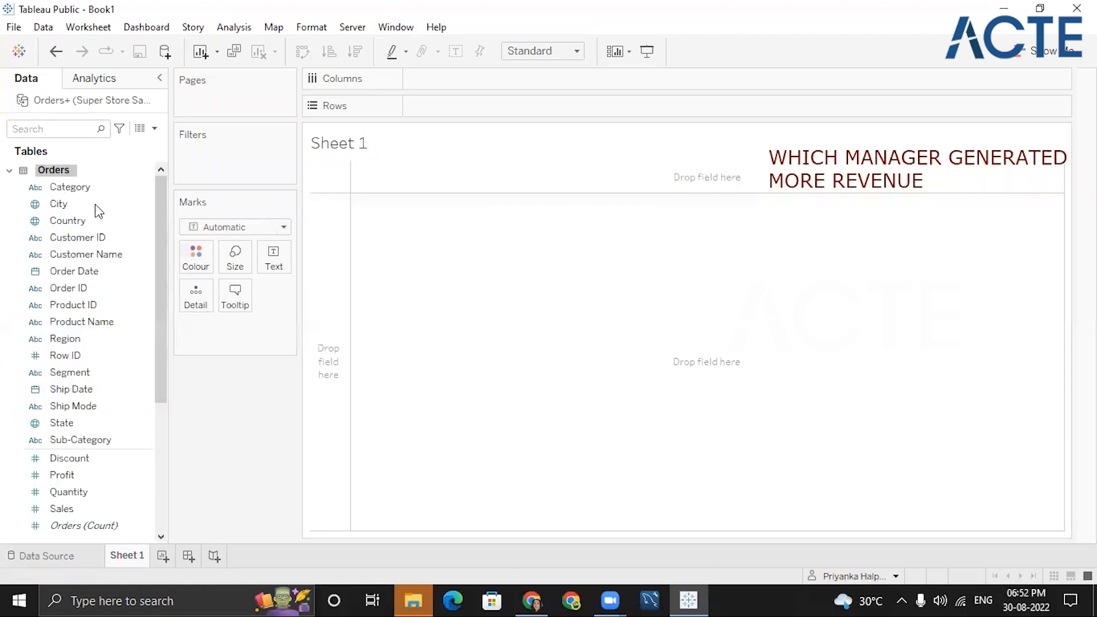
# Collapse the Orders table's field list and add the Person field from People to the rows of Sheet 1.
pyautogui.click(8, 171)
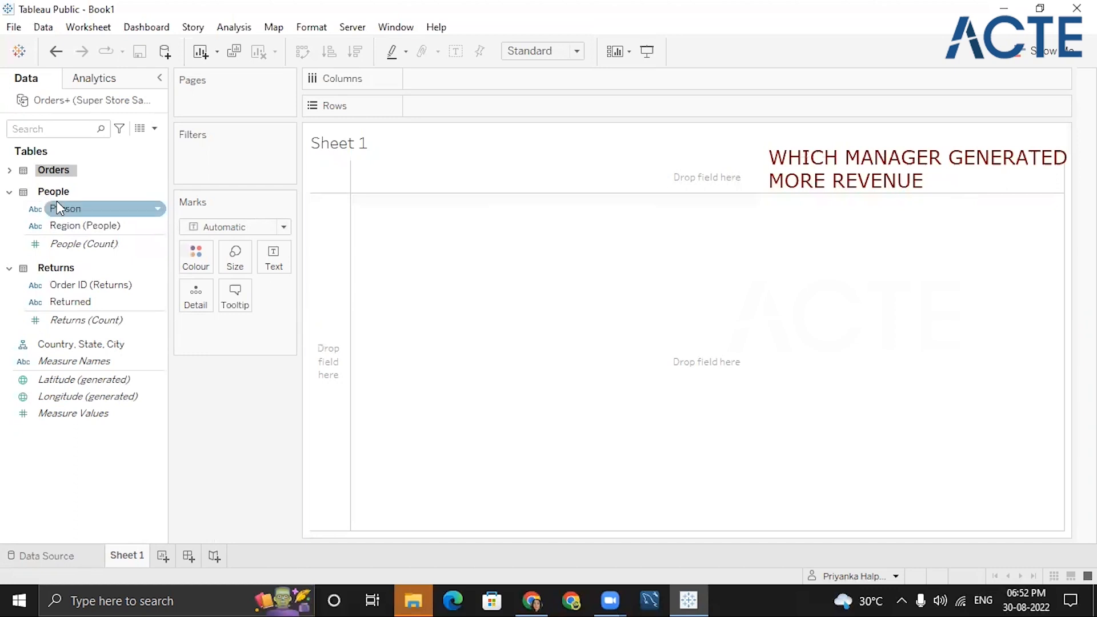
pyautogui.moveTo(123, 208); pyautogui.dragTo(52, 220)
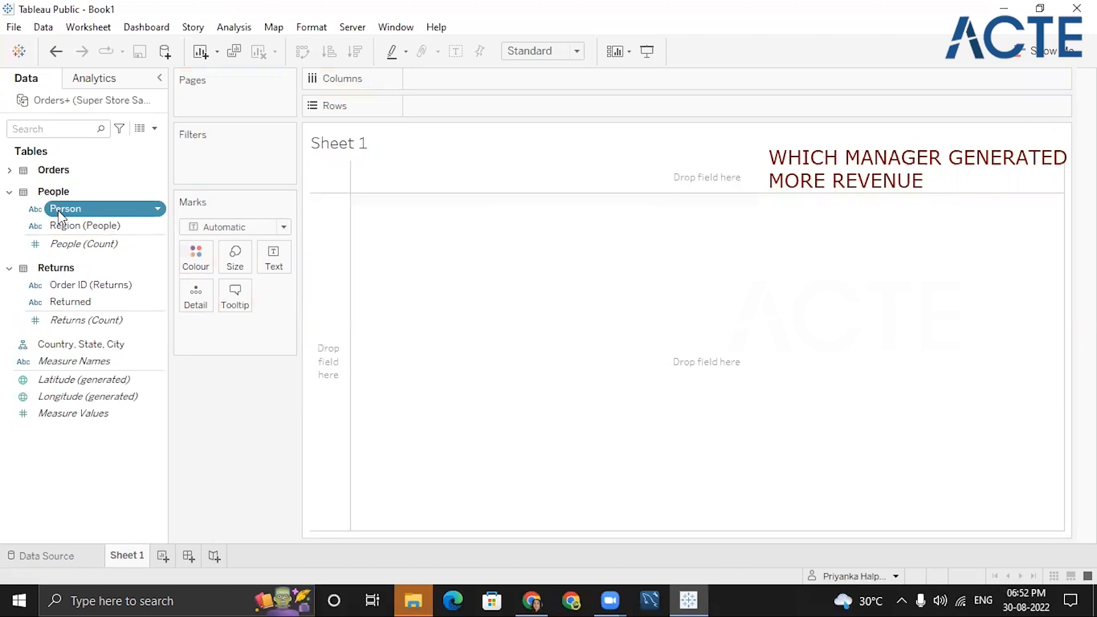
pyautogui.doubleClick(58, 212)
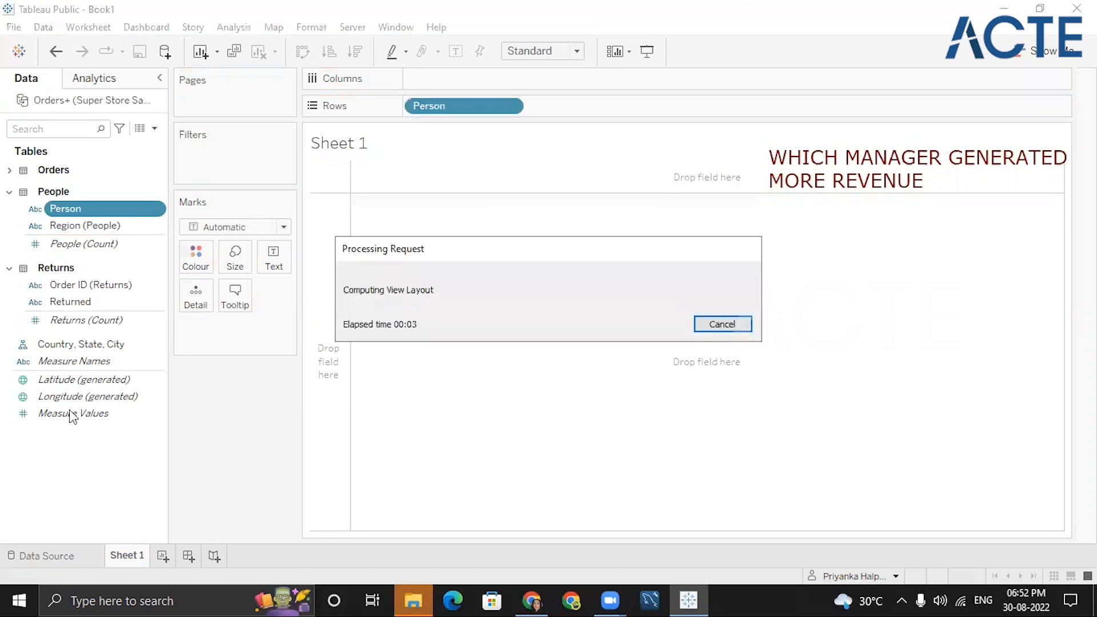
# Show the Profit measure from Orders as text for each person, and leave the People and Orders field lists collapsed.
pyautogui.click(9, 193)
pyautogui.click(10, 171)
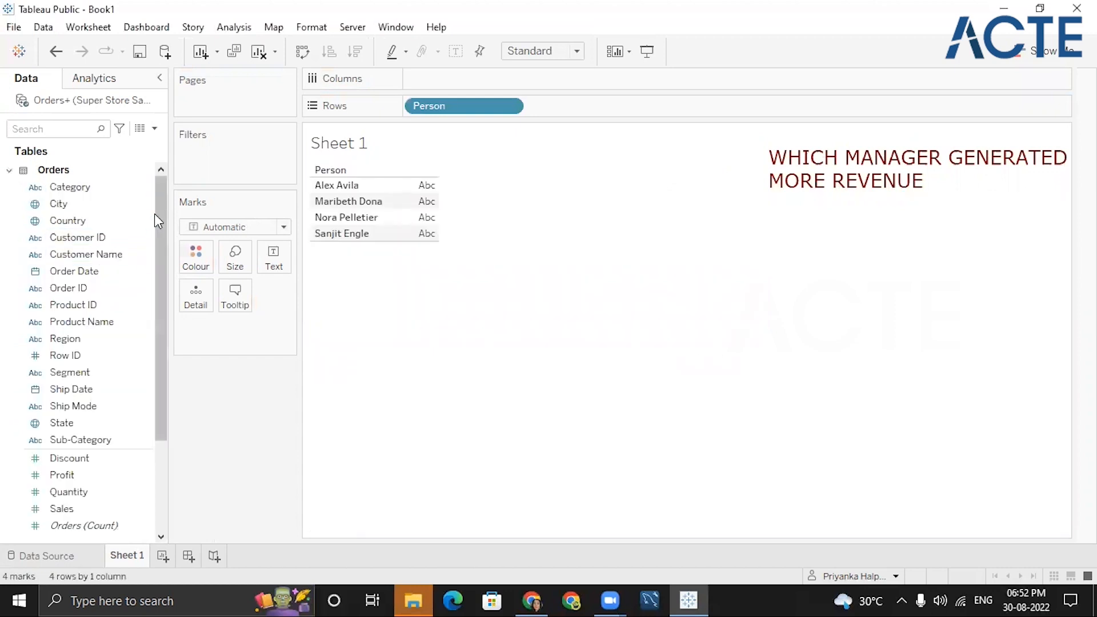
pyautogui.moveTo(156, 214); pyautogui.dragTo(163, 309)
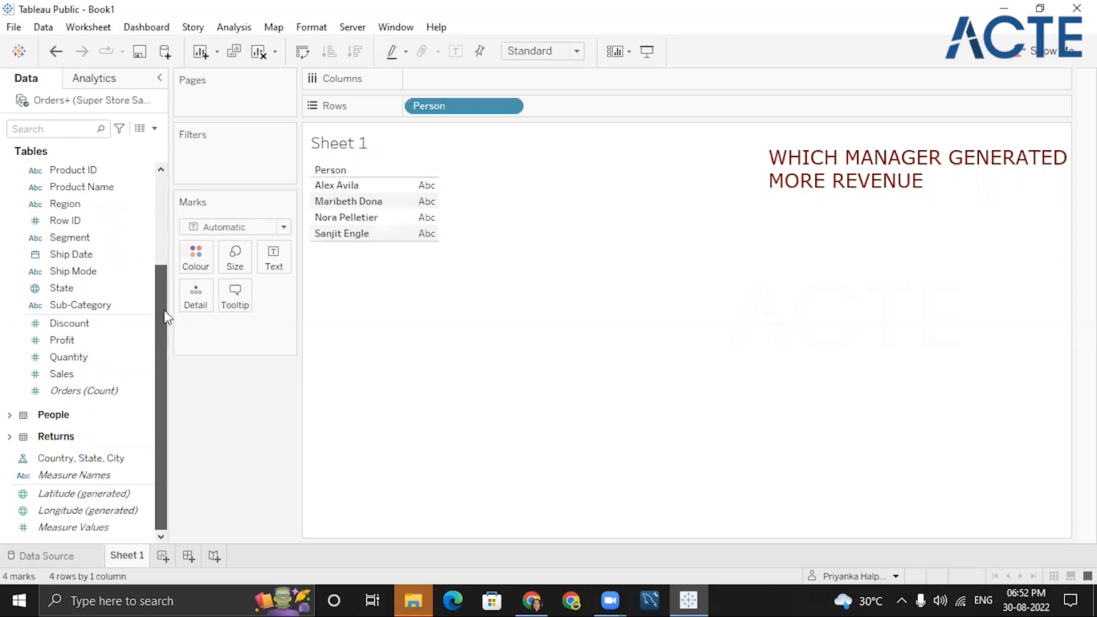
pyautogui.click(81, 344)
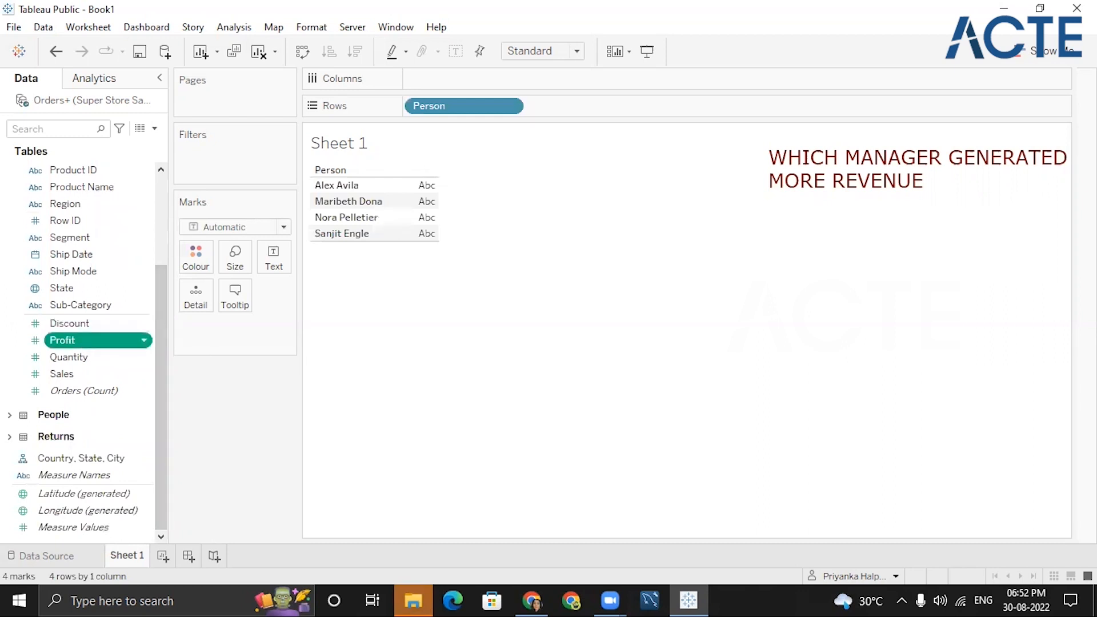
pyautogui.moveTo(80, 342); pyautogui.dragTo(275, 257)
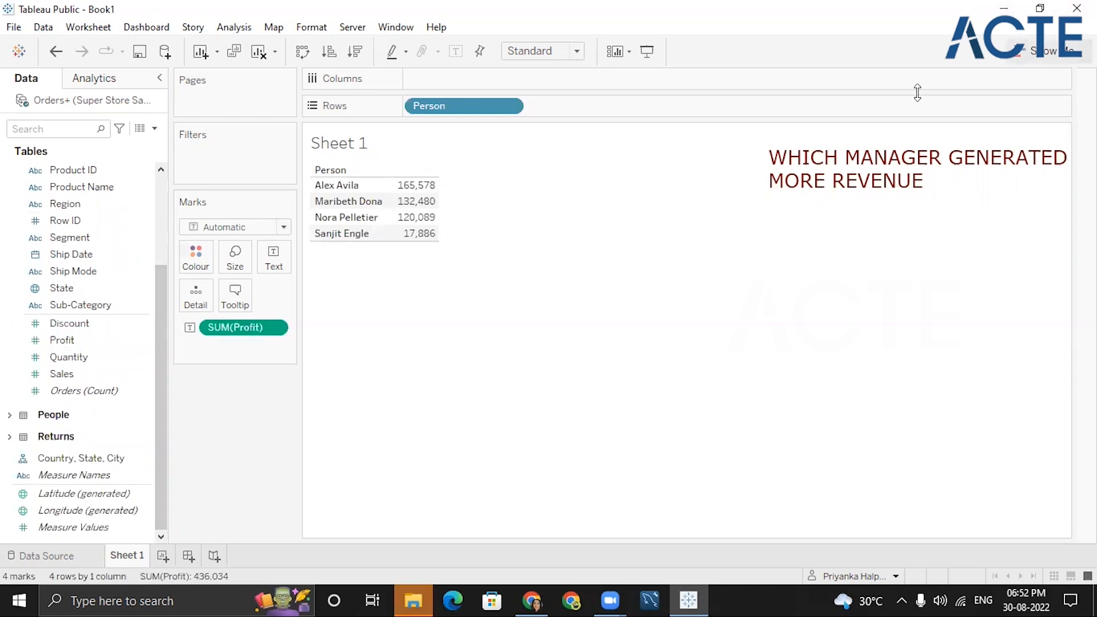
pyautogui.moveTo(162, 311); pyautogui.dragTo(156, 205)
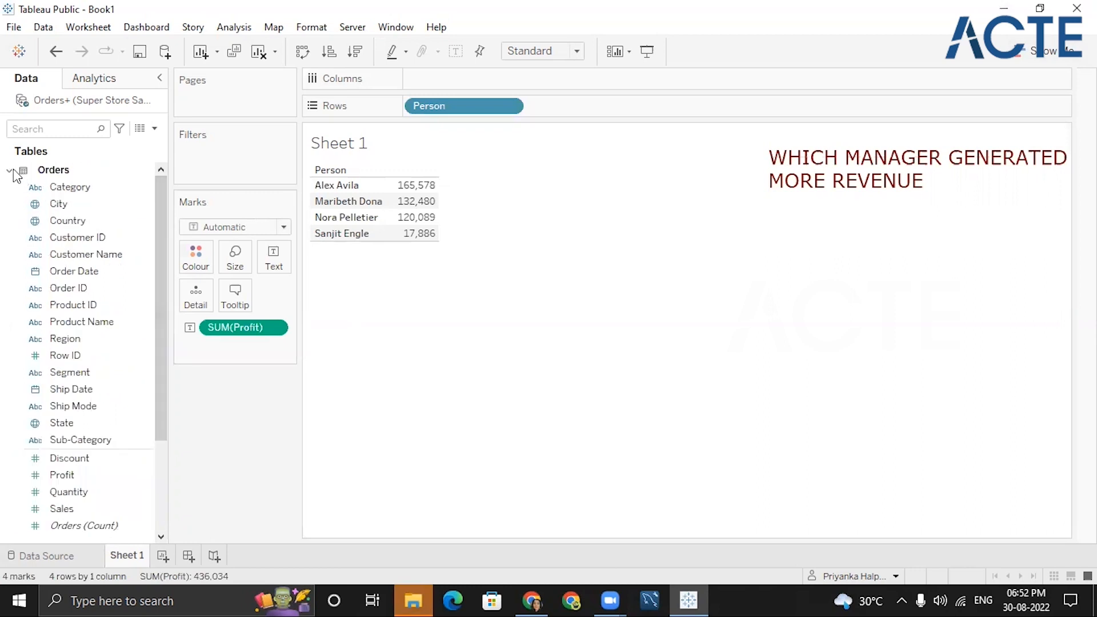
pyautogui.click(8, 170)
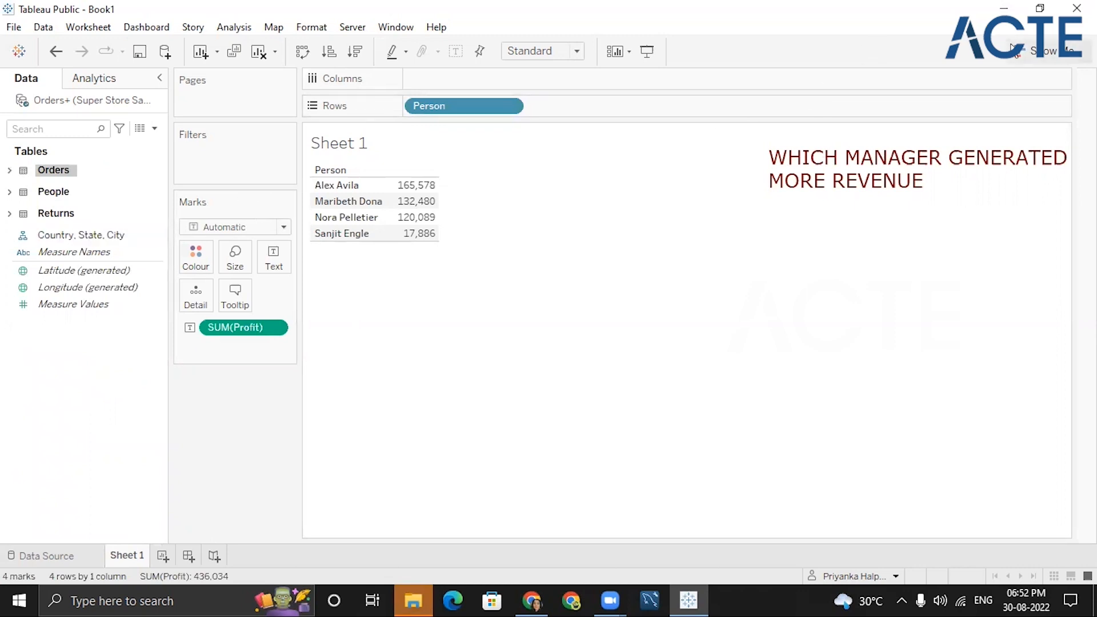
# Check the Show Me chart recommendations, close them, and inspect the profit mark of the first person in the table.
pyautogui.click(1052, 51)
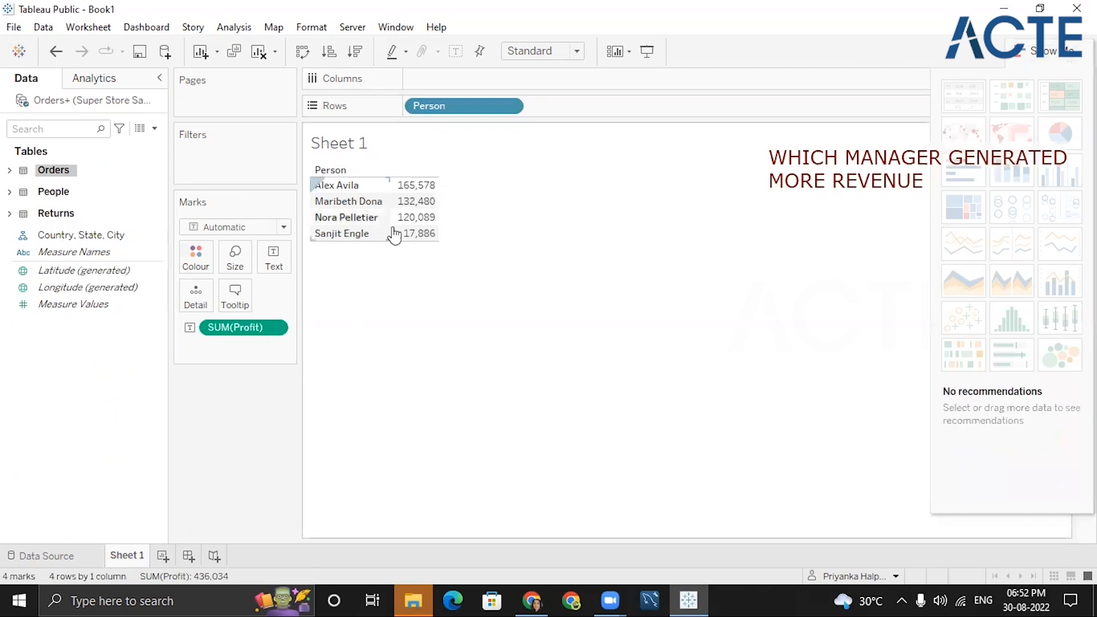
pyautogui.click(1014, 51)
pyautogui.moveTo(433, 195)
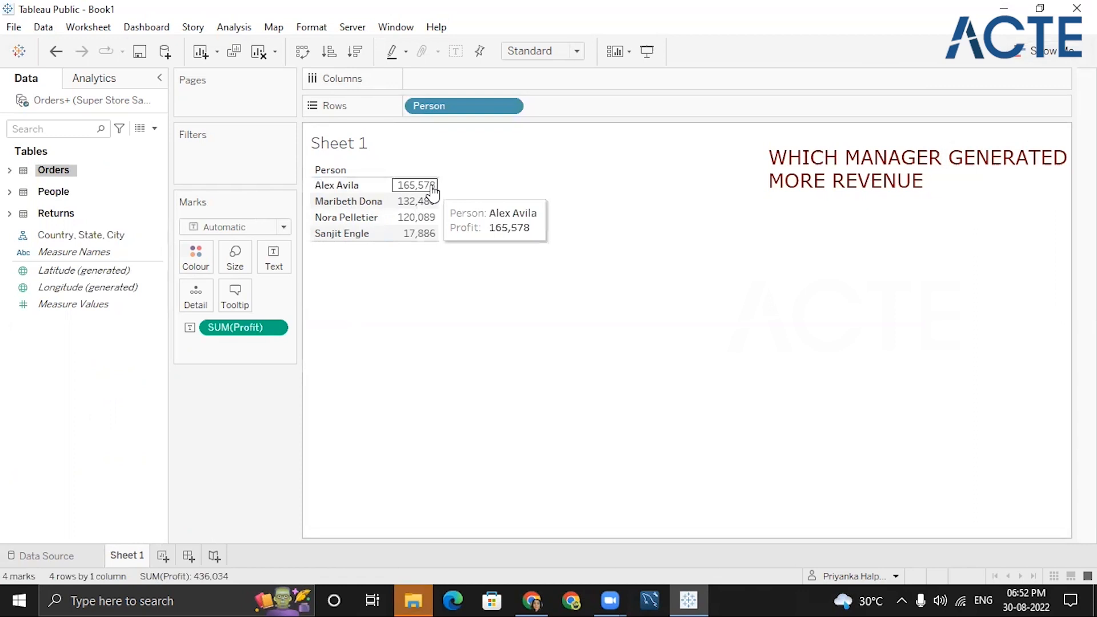